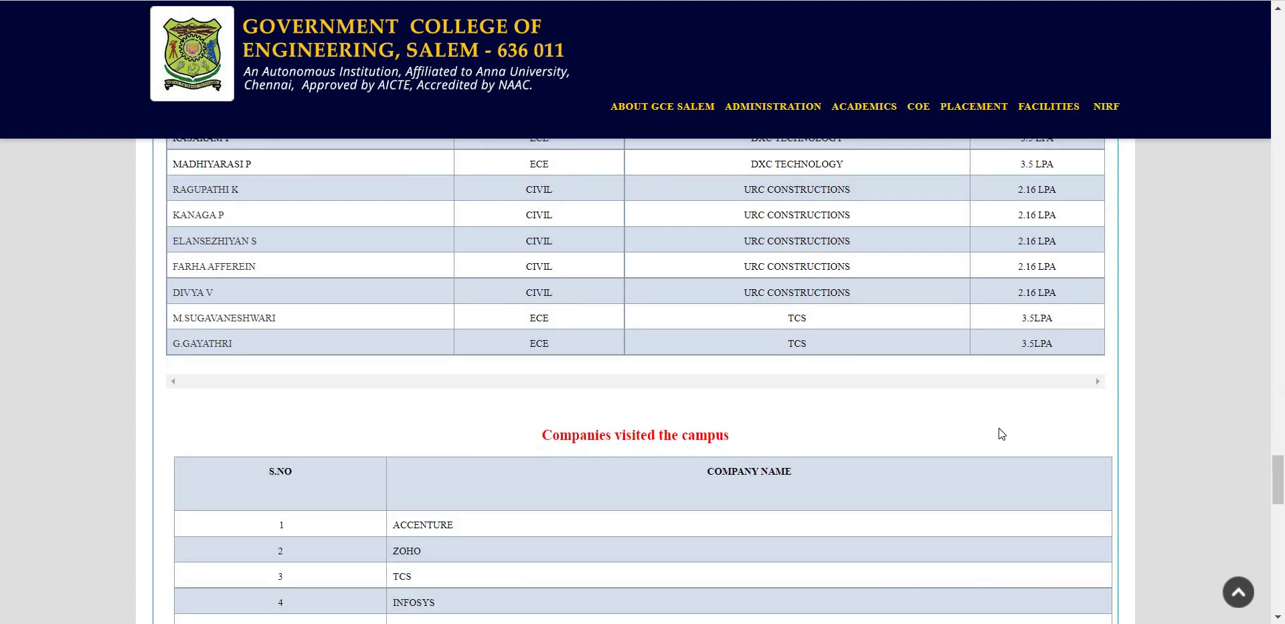
# Review the companies that visited the campus and the placed students' branches, recruiting companies and salary packages on the college placement page.
pyautogui.scroll(-4, 599, 264)
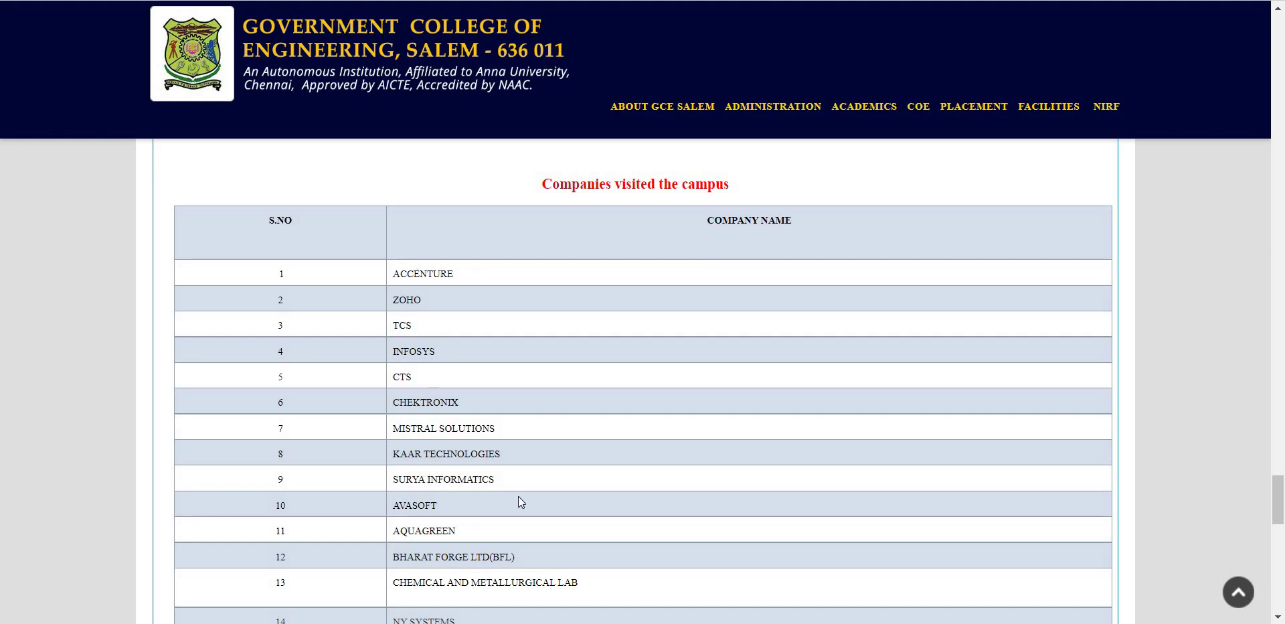
pyautogui.scroll(10, 519, 499)
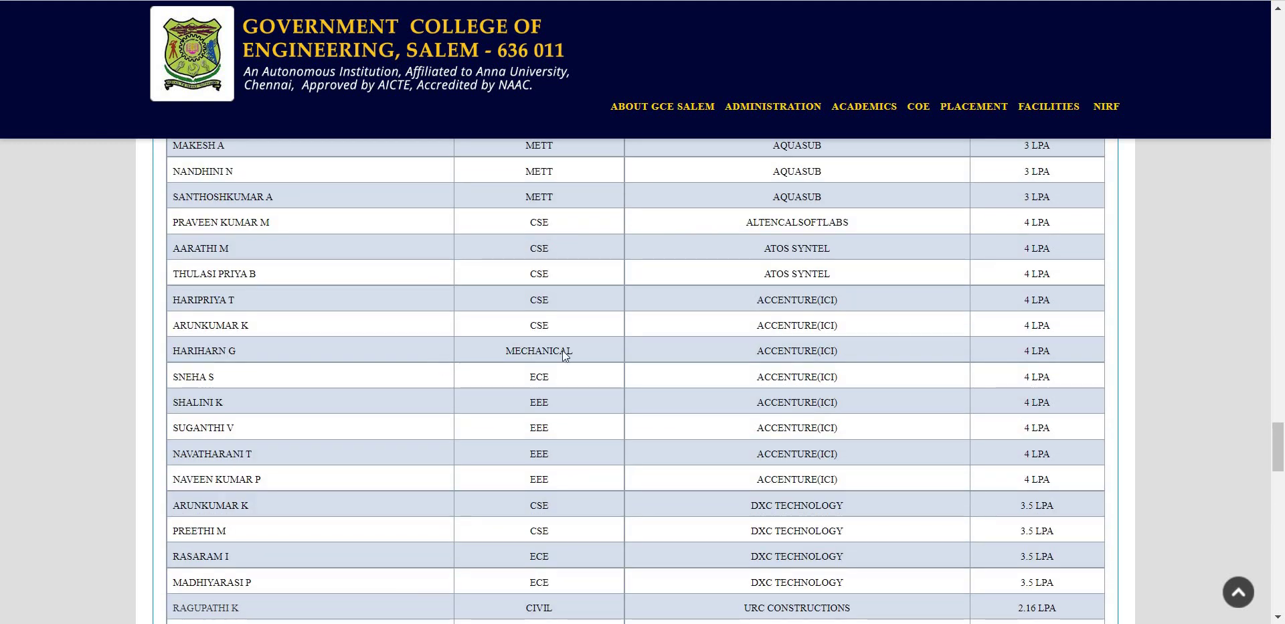
pyautogui.scroll(8, 515, 364)
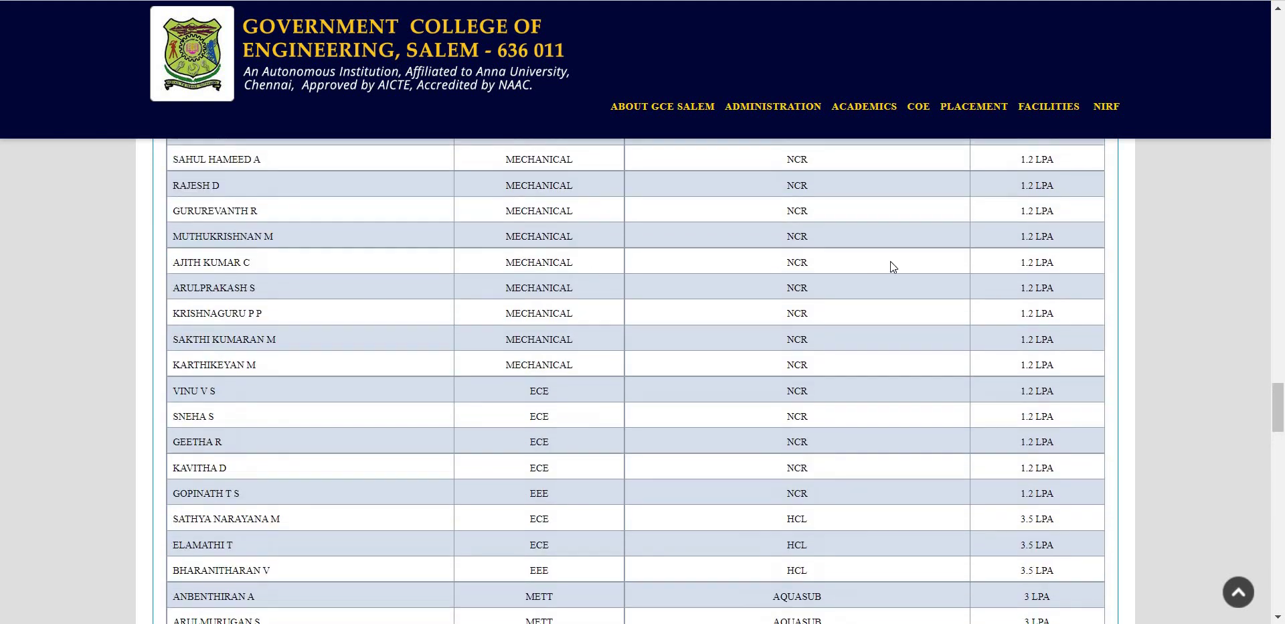
pyautogui.scroll(14, 874, 264)
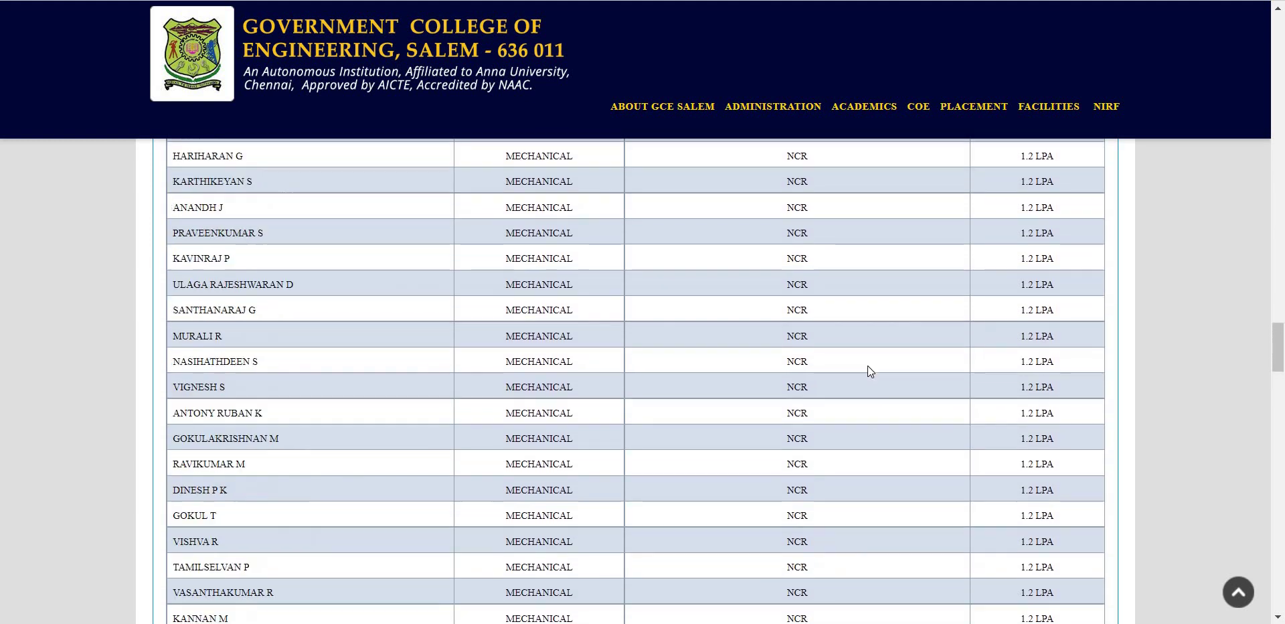
pyautogui.scroll(4, 867, 366)
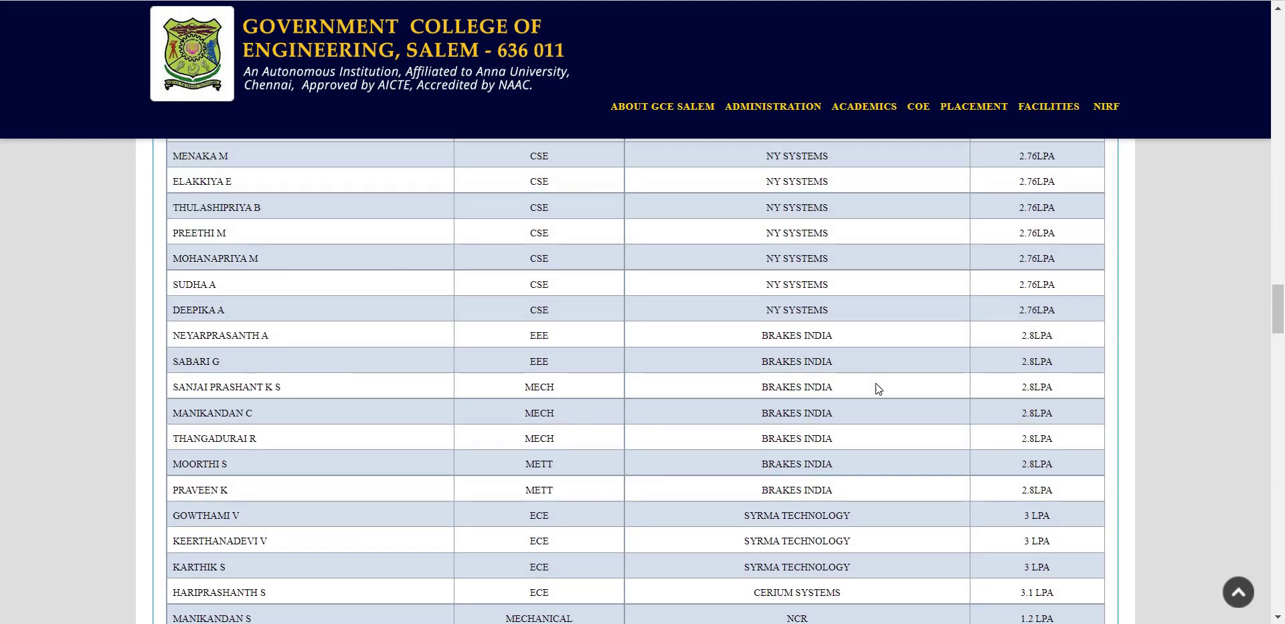
pyautogui.scroll(9, 867, 384)
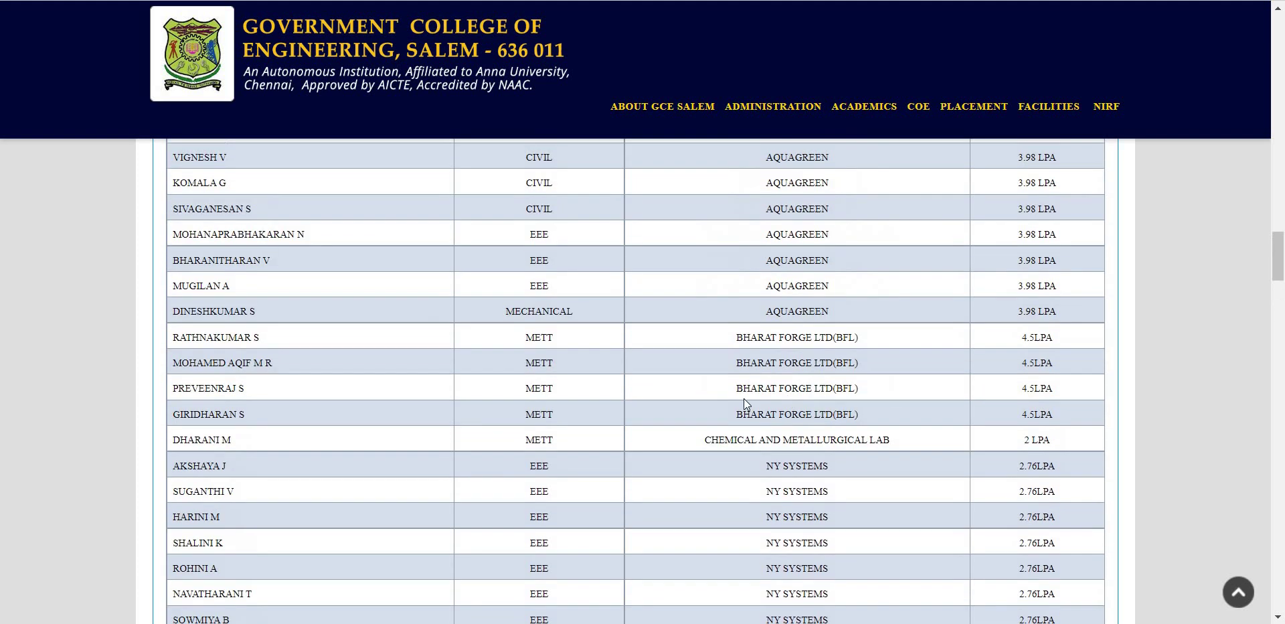
pyautogui.scroll(4, 774, 306)
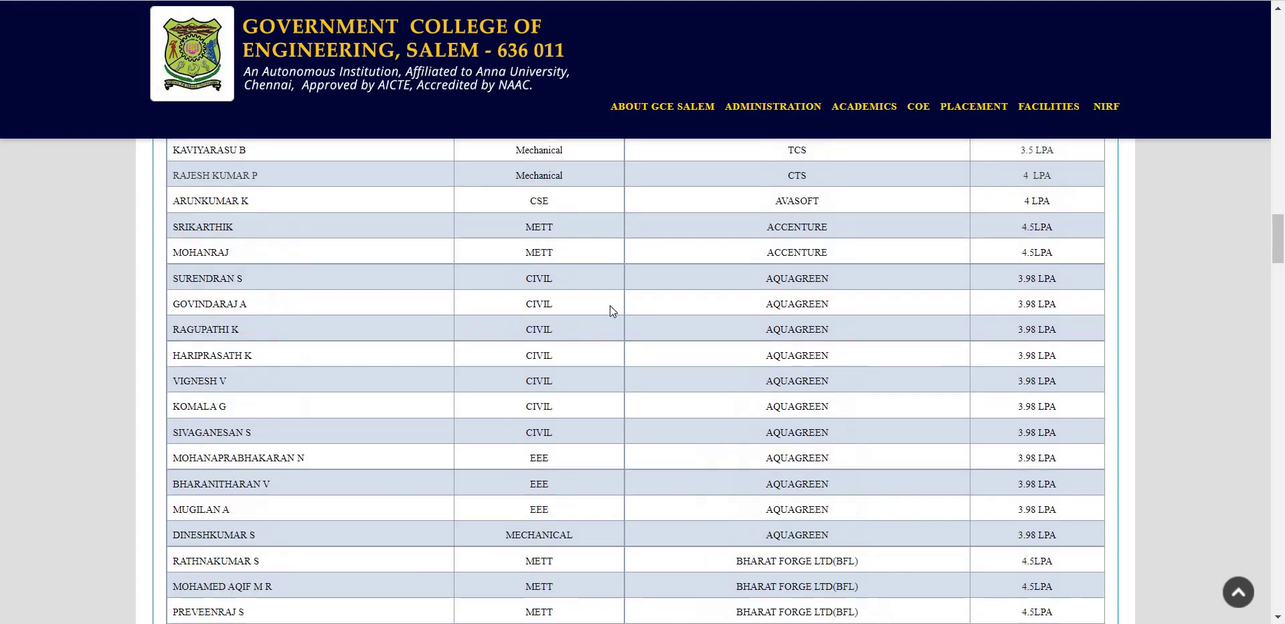
pyautogui.scroll(1, 580, 315)
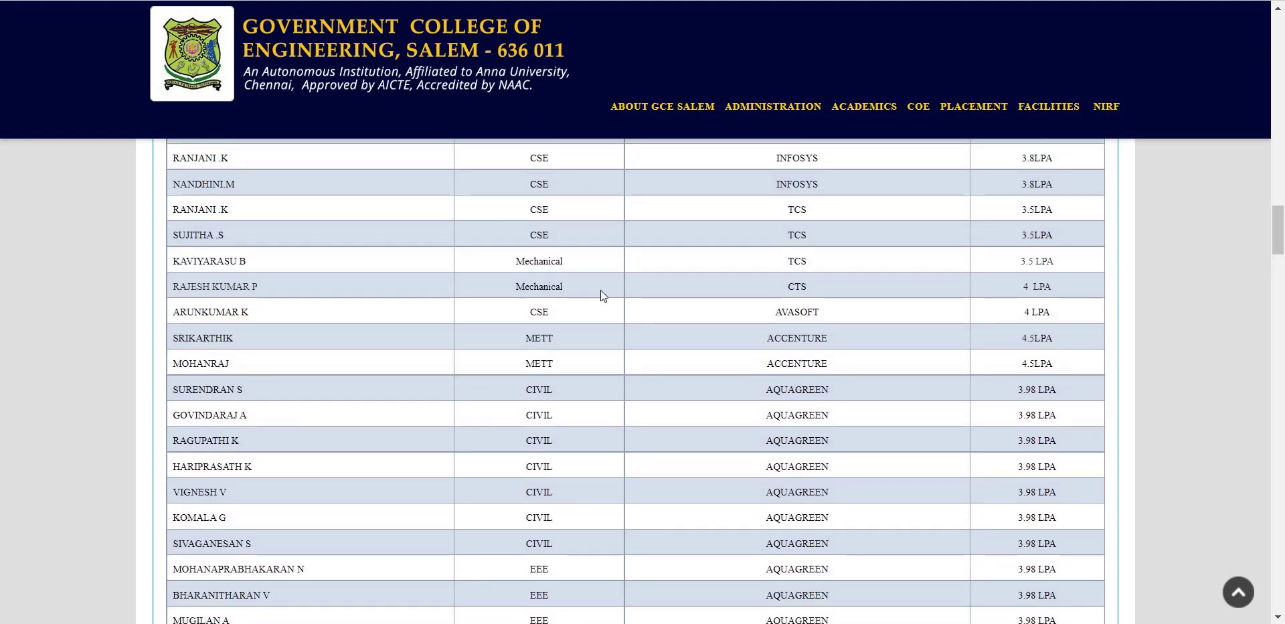
pyautogui.scroll(2, 620, 289)
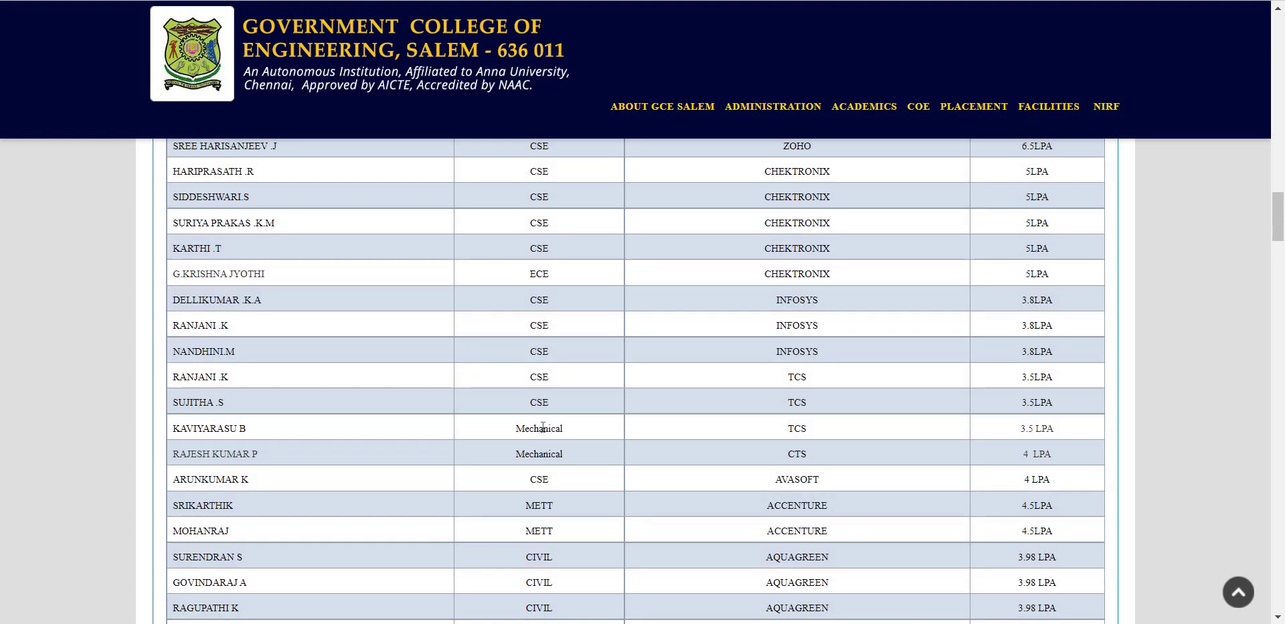
pyautogui.scroll(4, 734, 440)
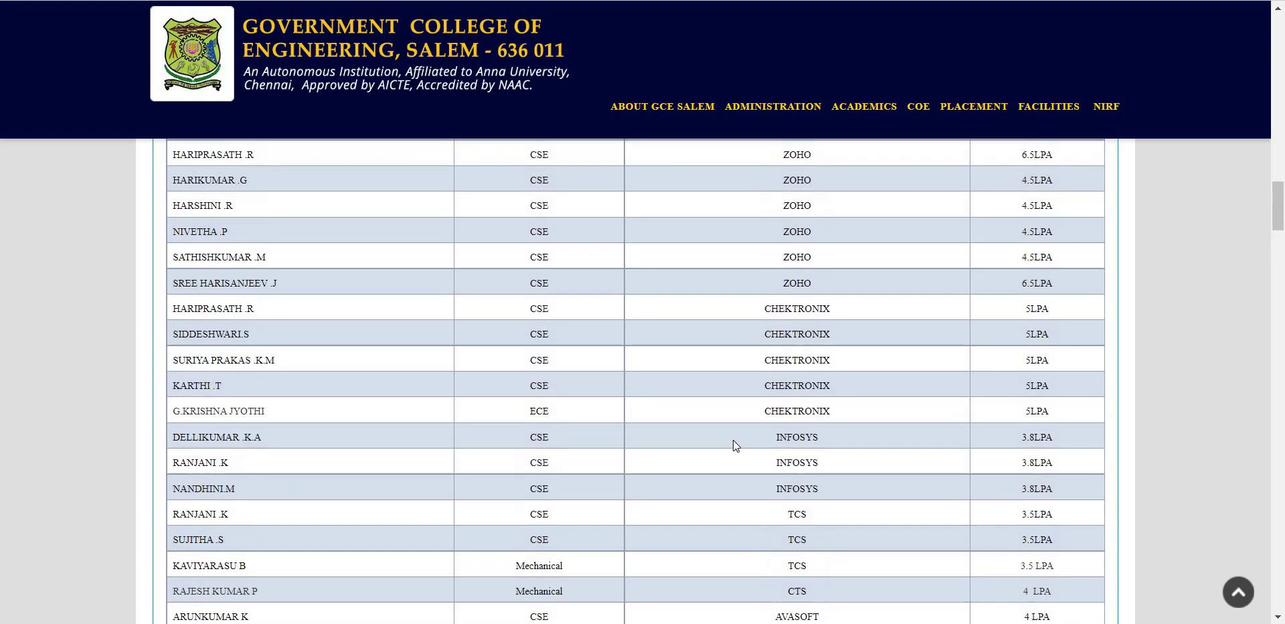
pyautogui.scroll(2, 804, 340)
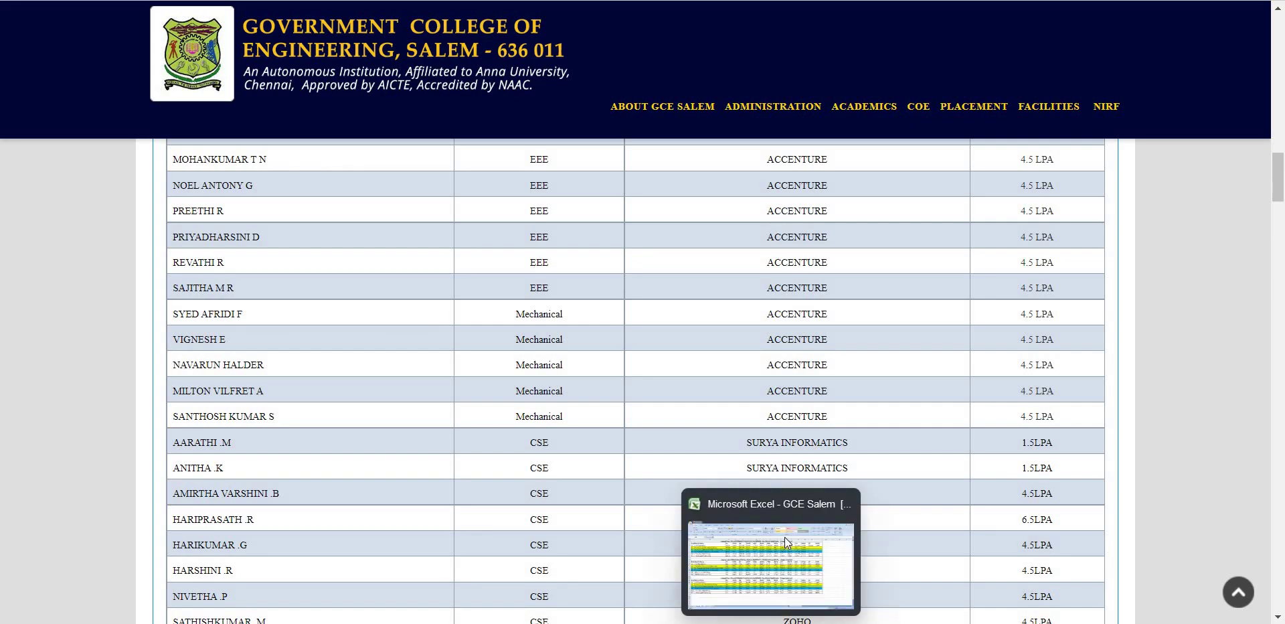
# Switch to the GCE Salem workbook in Excel and examine the 2021 Computer Science and Engineering cut-offs for OC, BC, MBC and SC.
pyautogui.click(785, 537)
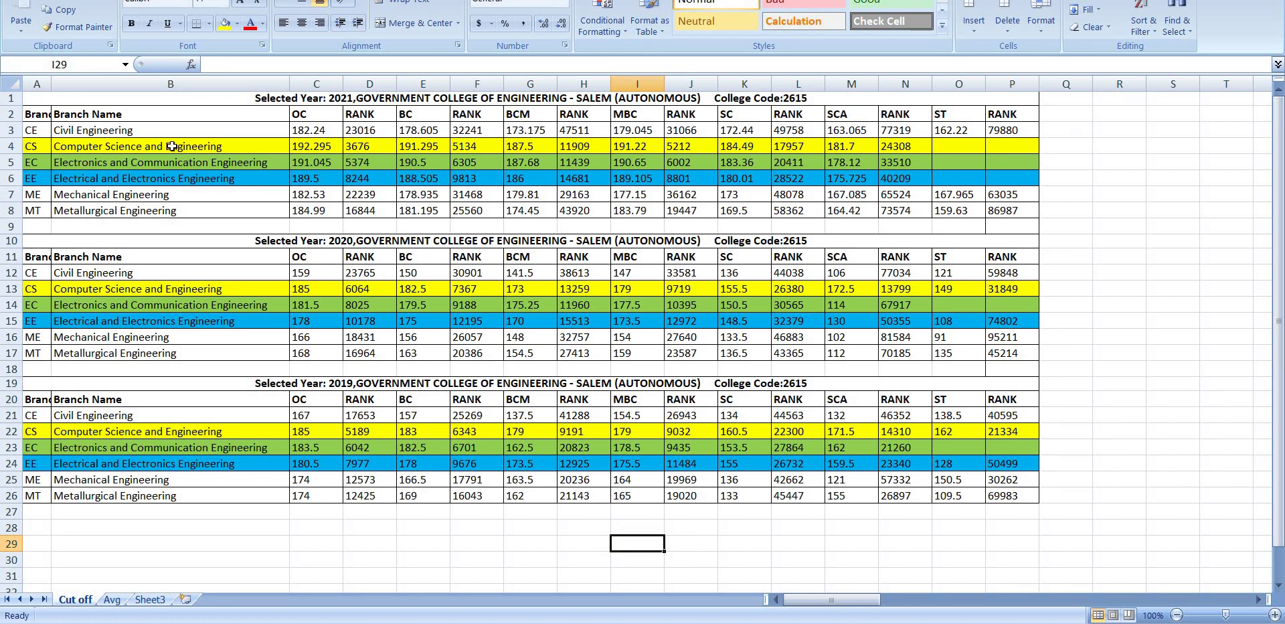
pyautogui.click(101, 148)
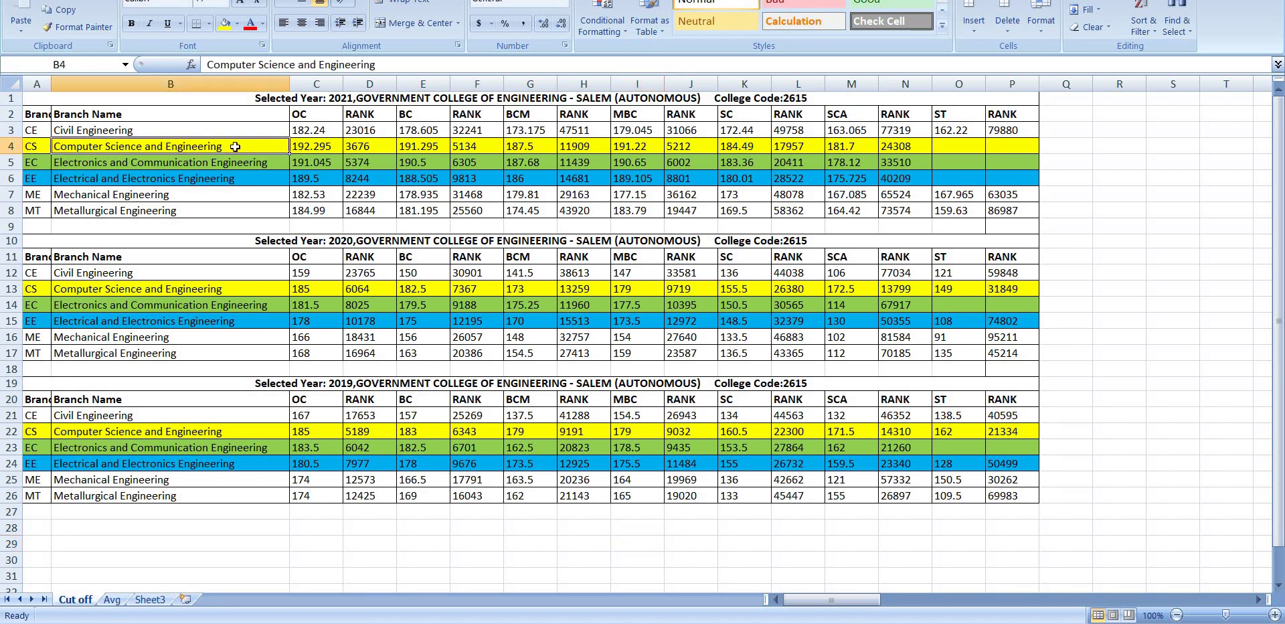
pyautogui.click(313, 153)
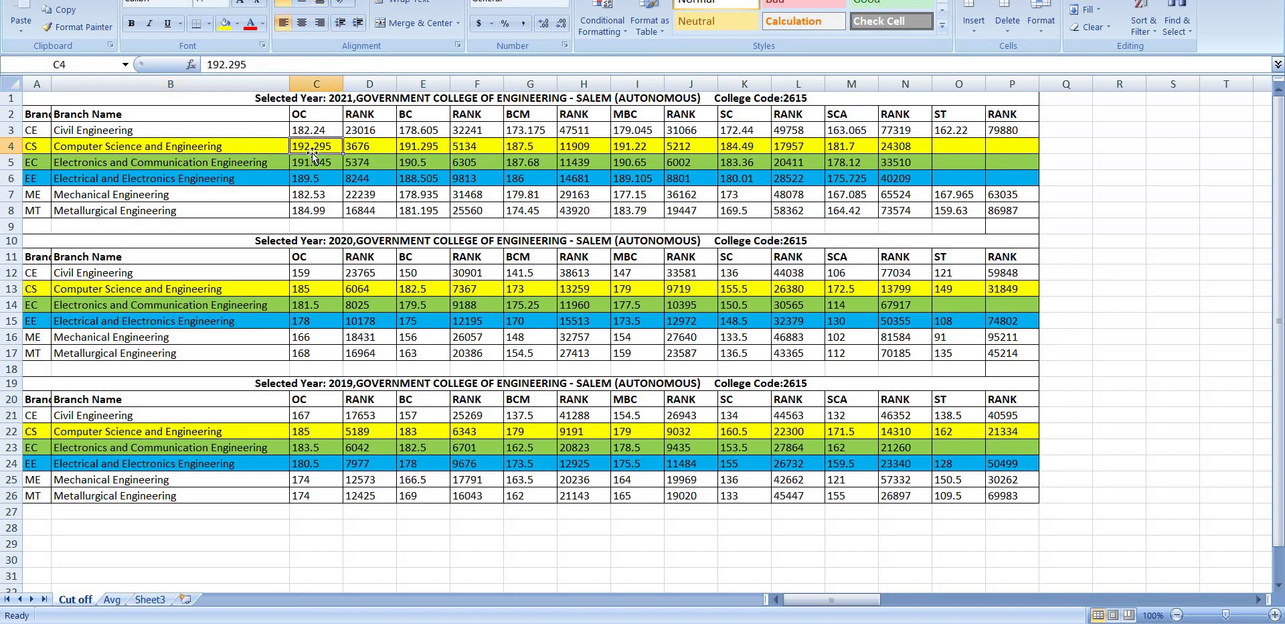
pyautogui.click(380, 149)
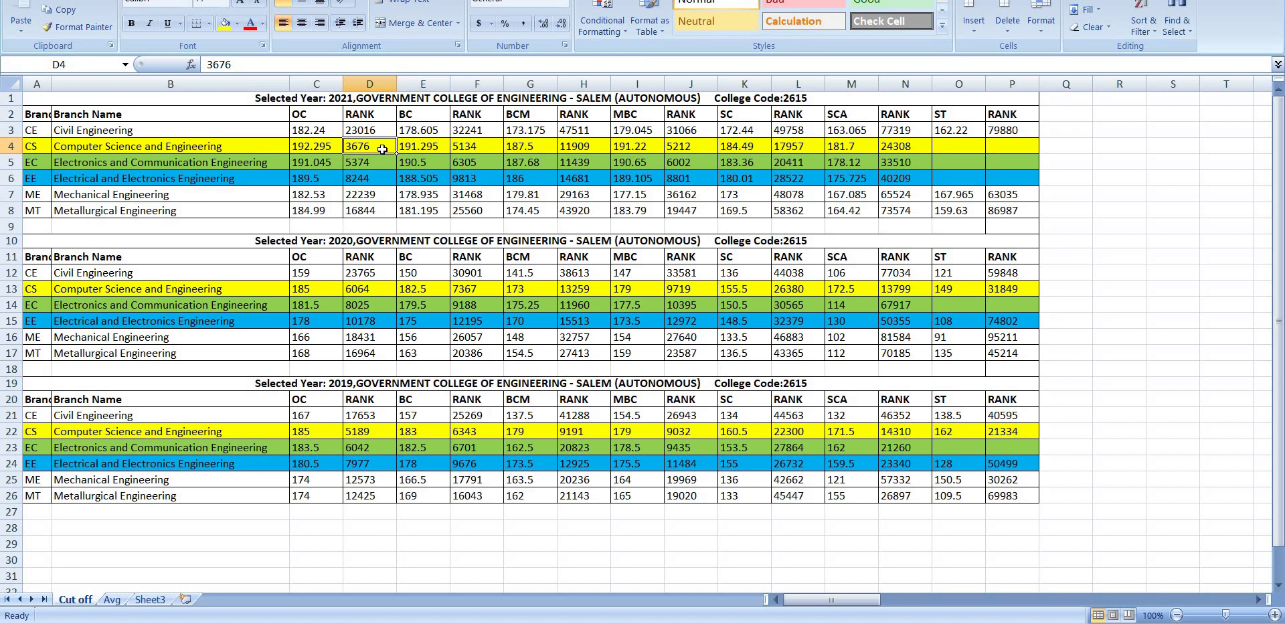
pyautogui.click(420, 143)
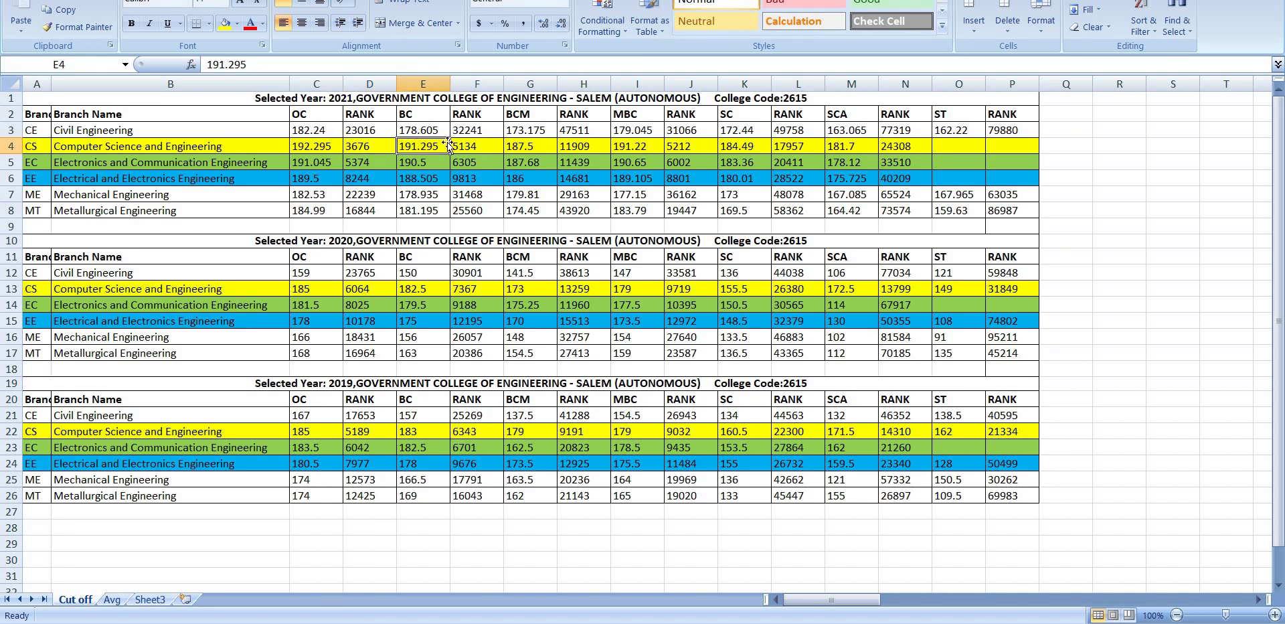
pyautogui.click(647, 151)
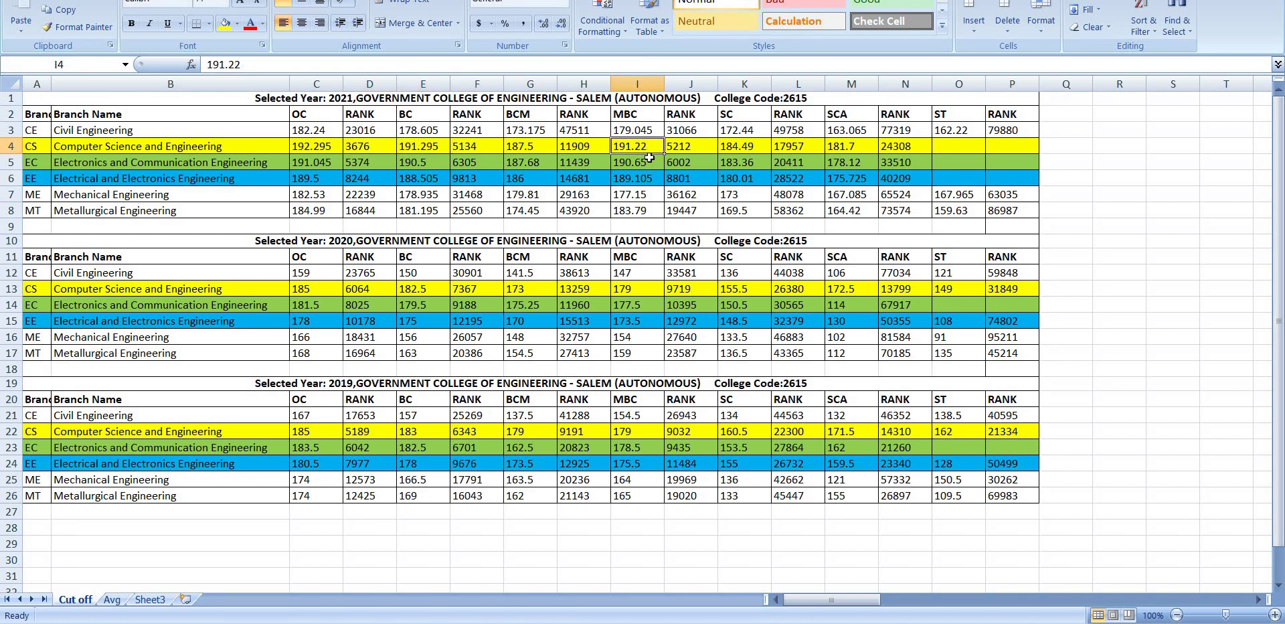
pyautogui.click(751, 147)
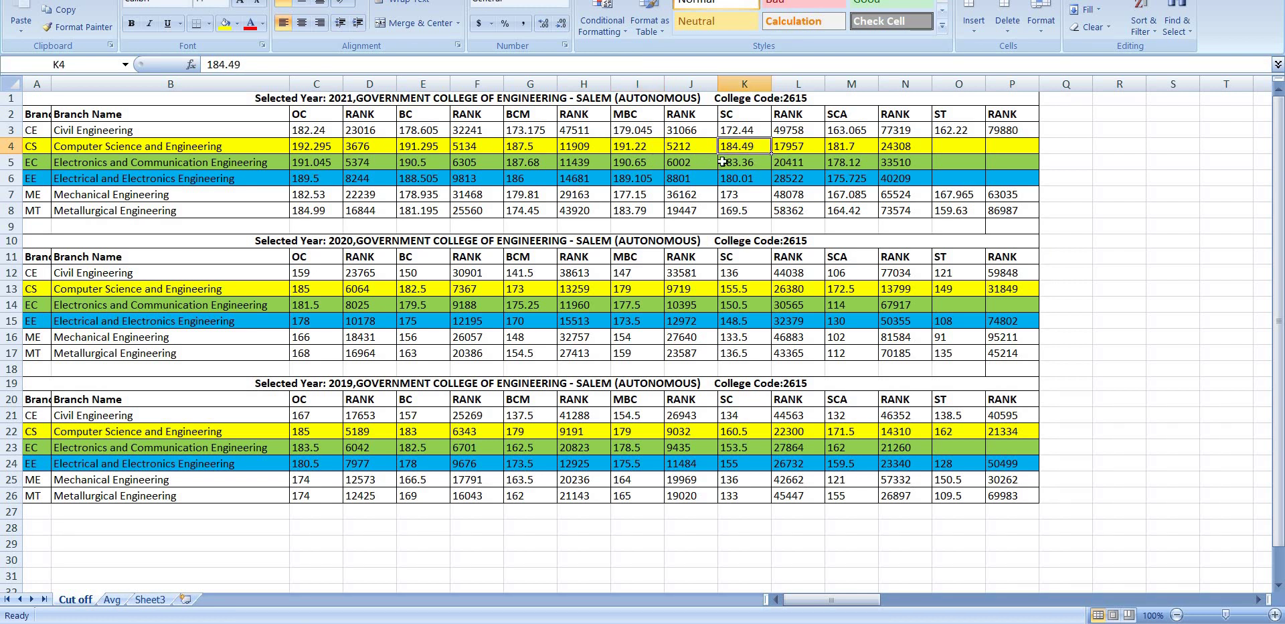
pyautogui.click(378, 144)
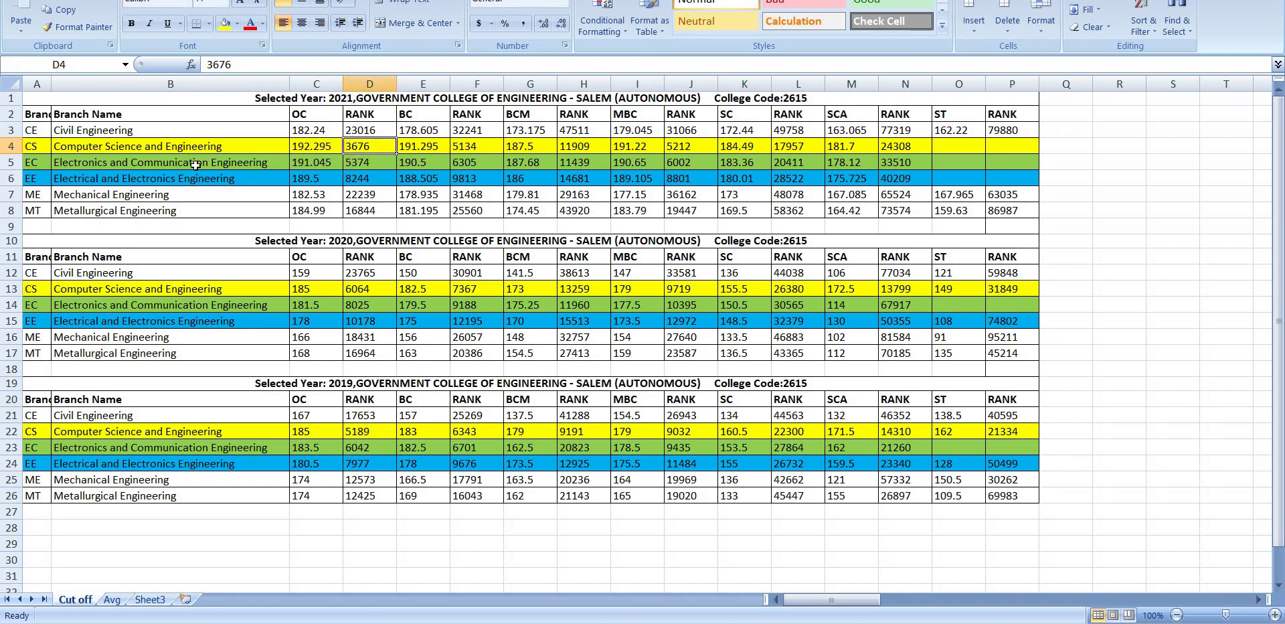
# Compare the Computer Science and Engineering OC cut-offs and ranks across the 2021, 2020 and 2019 tables.
pyautogui.click(311, 287)
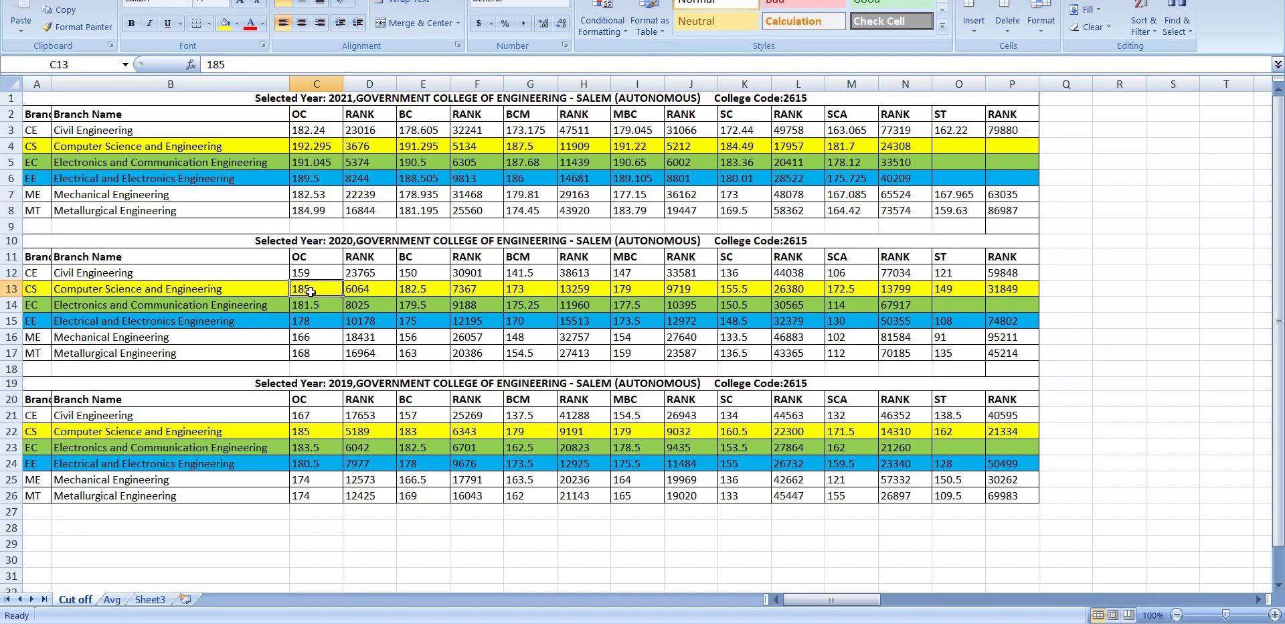
pyautogui.click(331, 426)
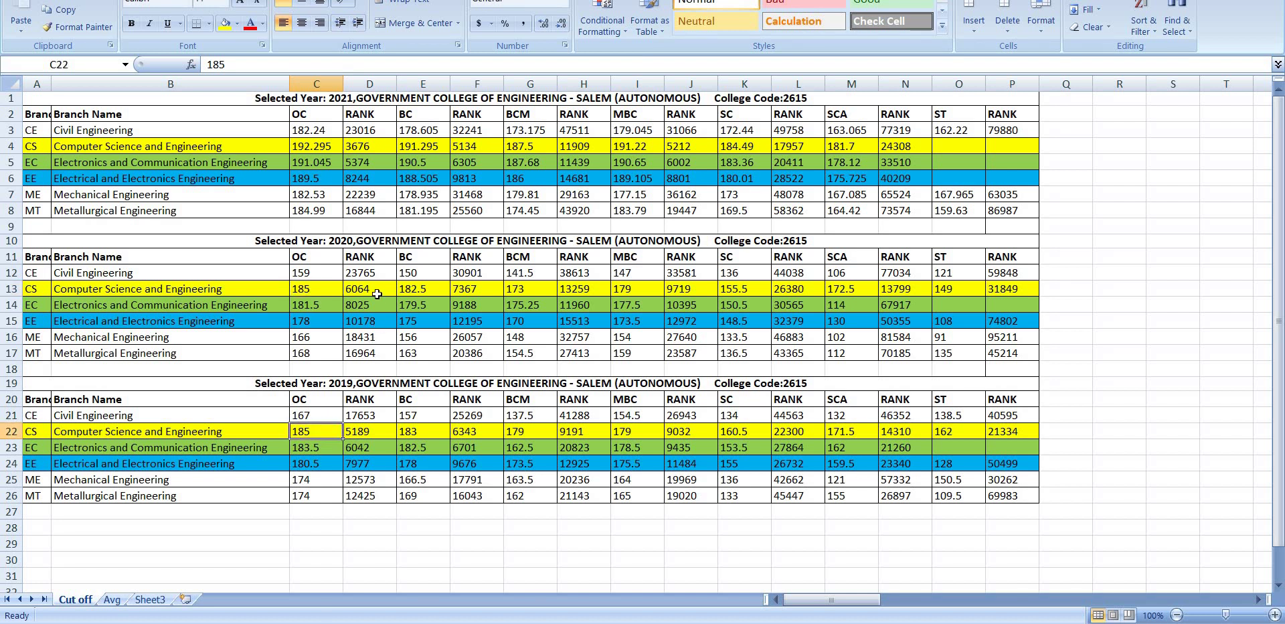
pyautogui.click(381, 148)
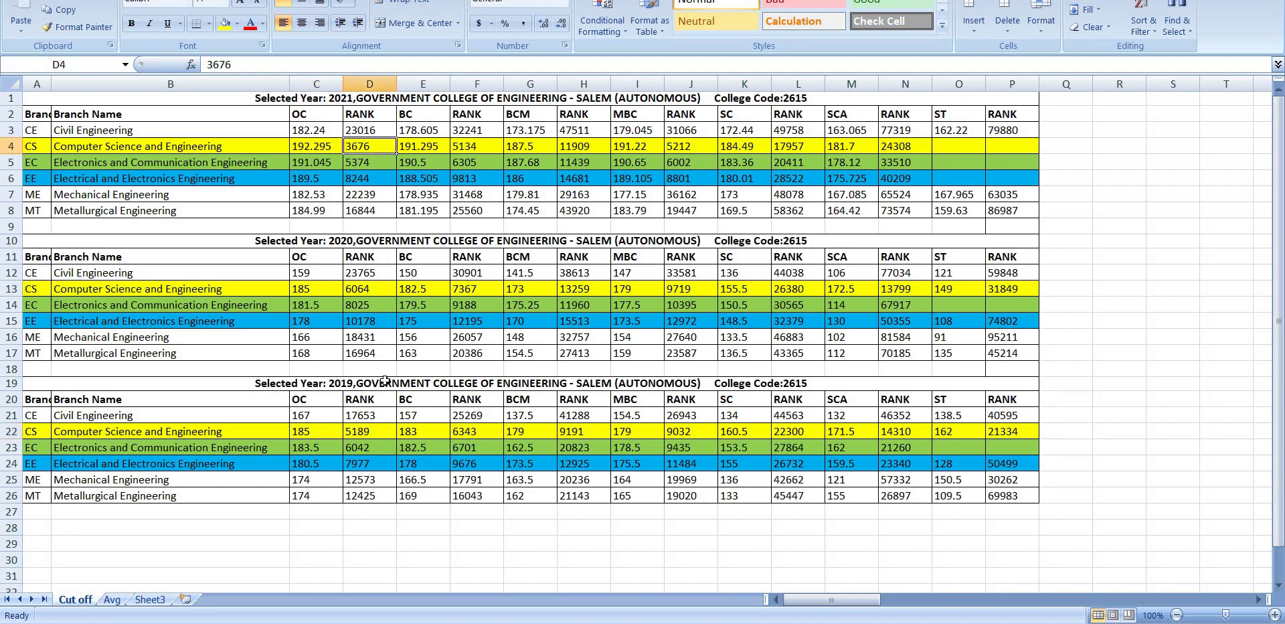
pyautogui.click(380, 436)
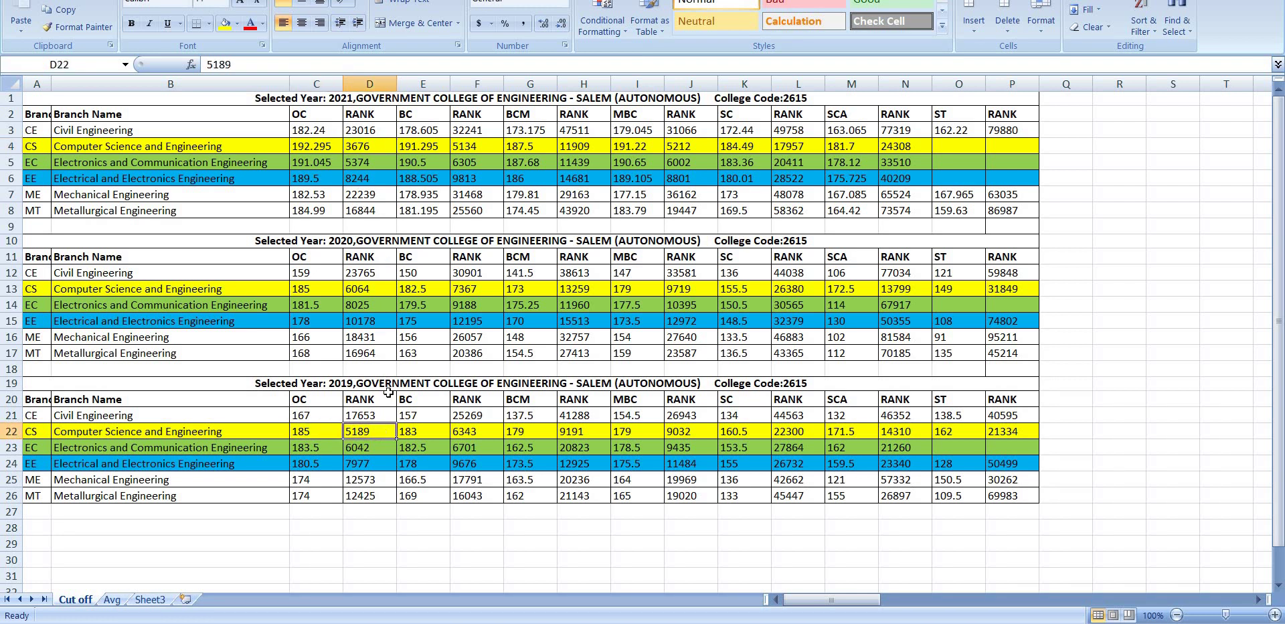
pyautogui.click(373, 288)
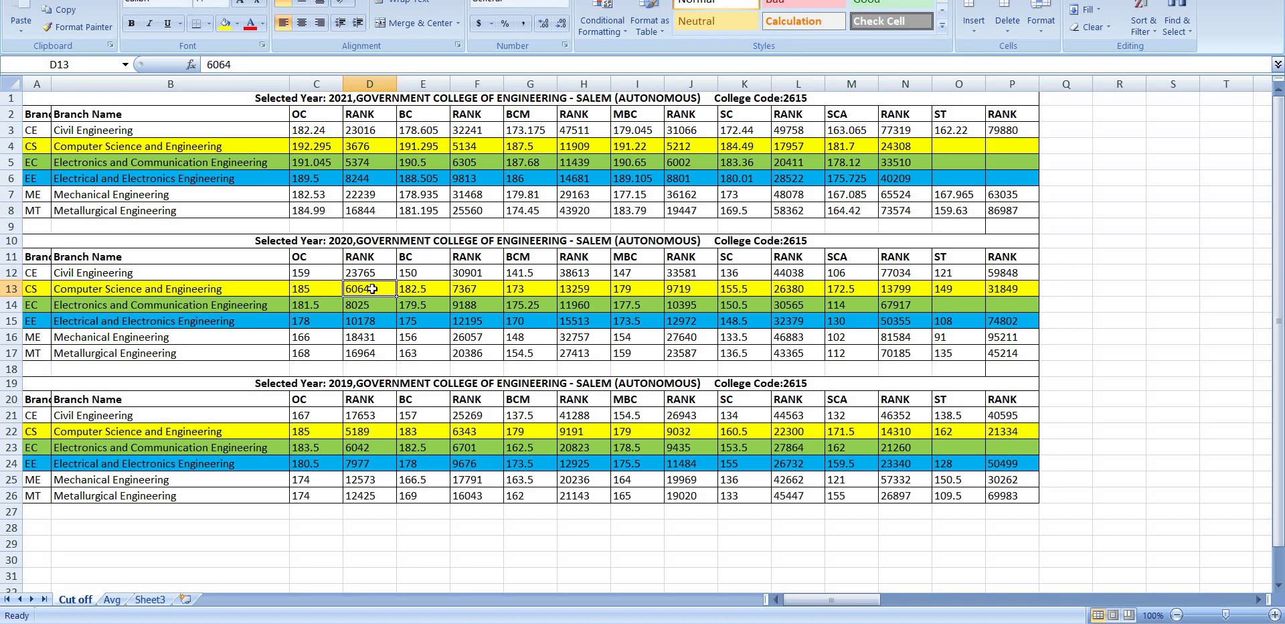
# Examine the 2021 Electronics and Communication Engineering OC cut-off and rank, plus the BC and MBC cut-offs.
pyautogui.click(323, 162)
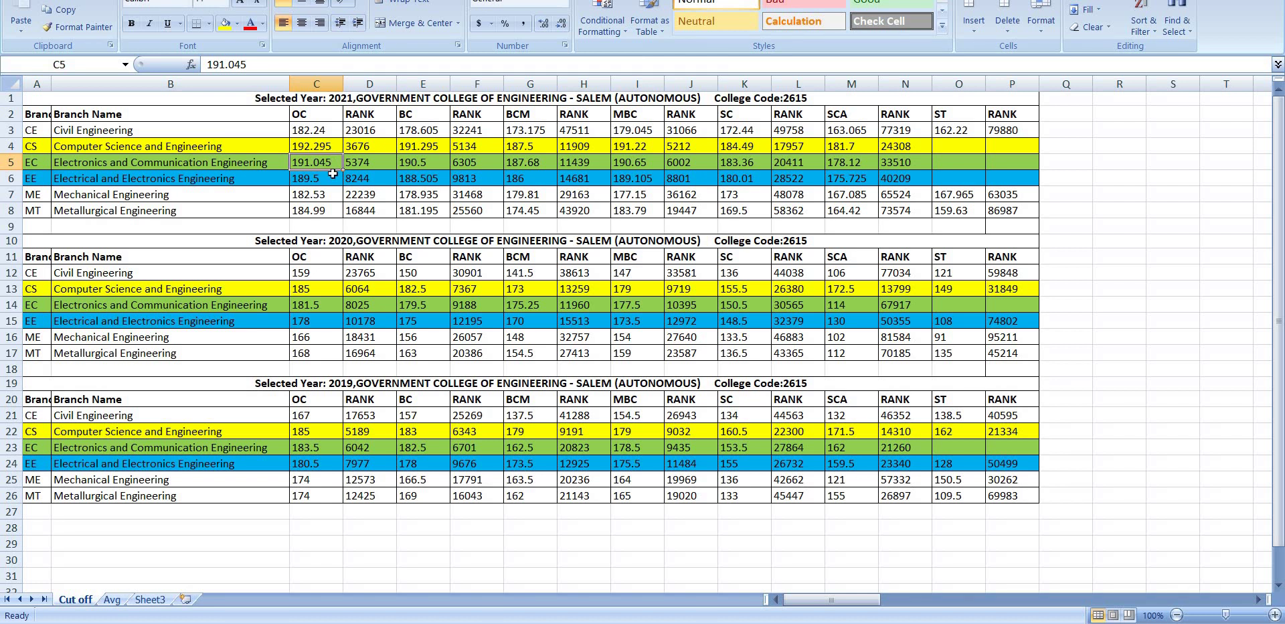
pyautogui.click(365, 165)
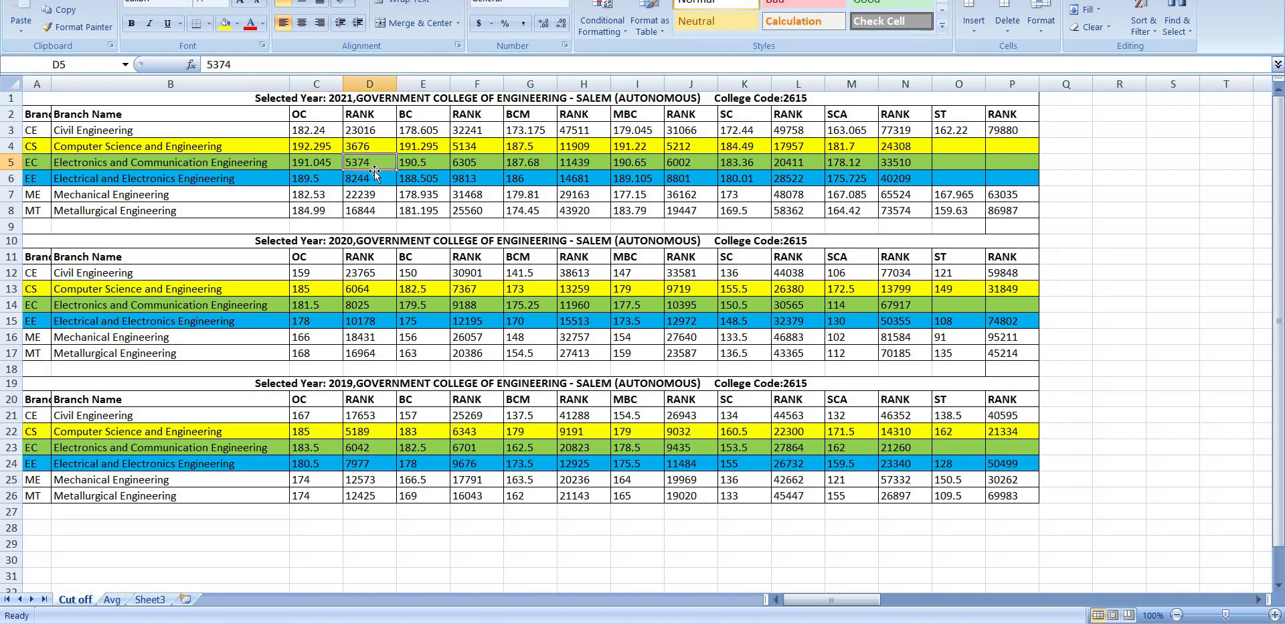
pyautogui.click(420, 164)
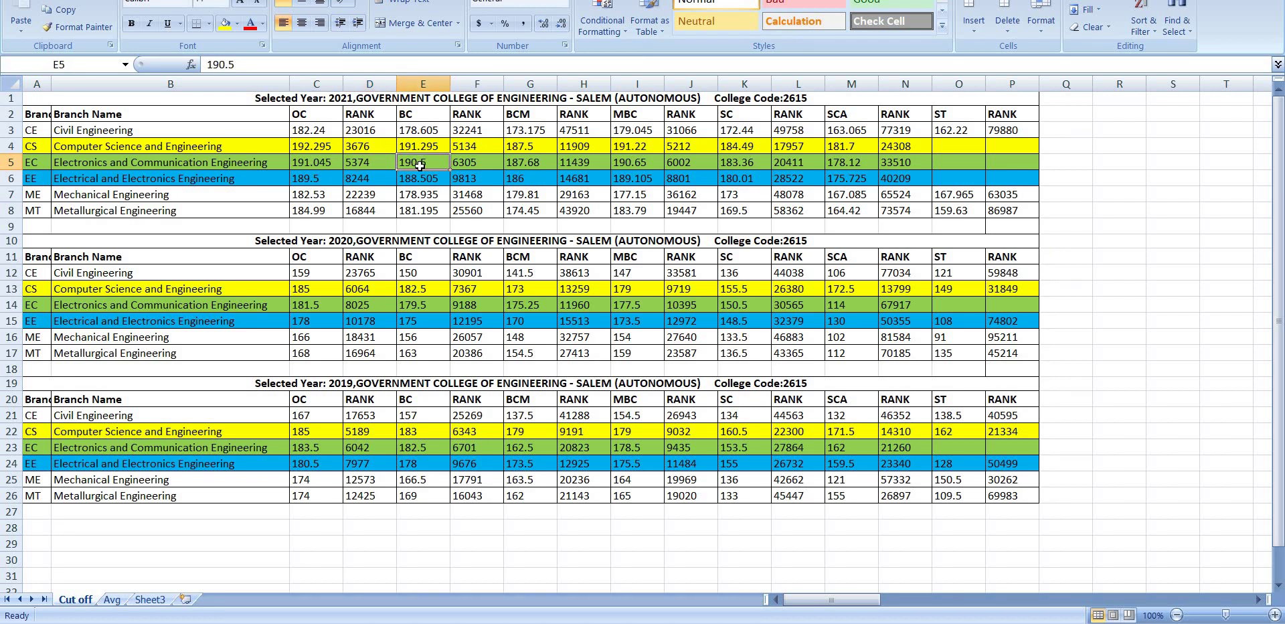
pyautogui.click(642, 165)
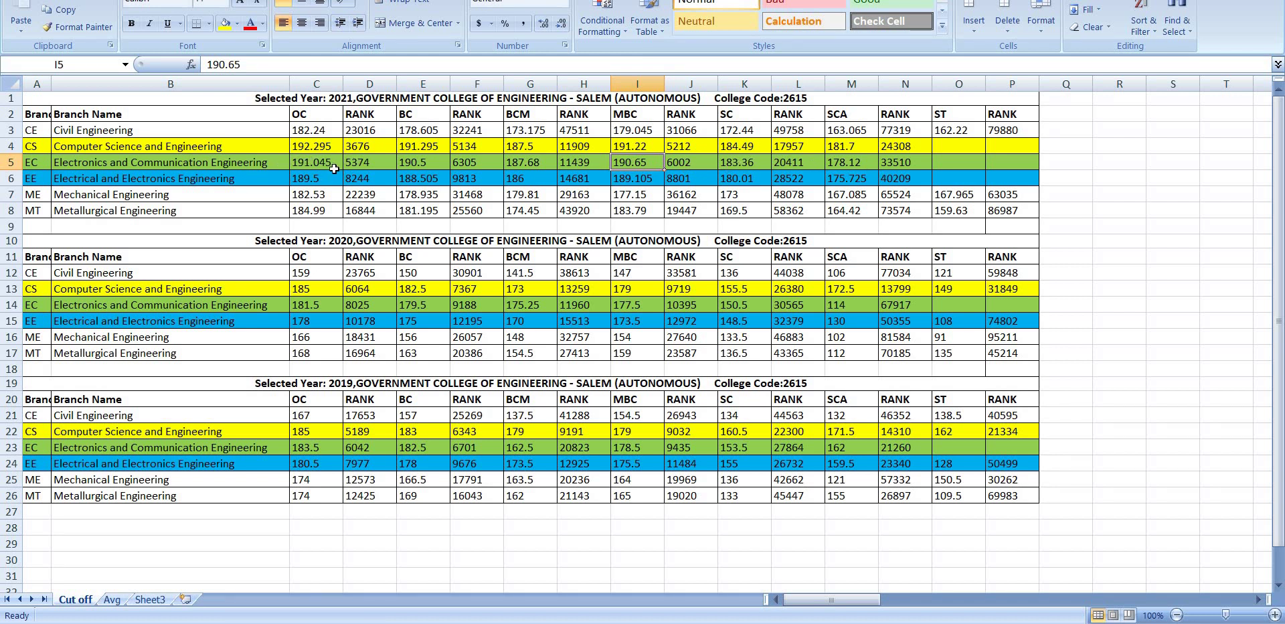
# Examine the 2021 Electrical and Electronics Engineering cut-offs for OC, BC and MBC.
pyautogui.click(317, 181)
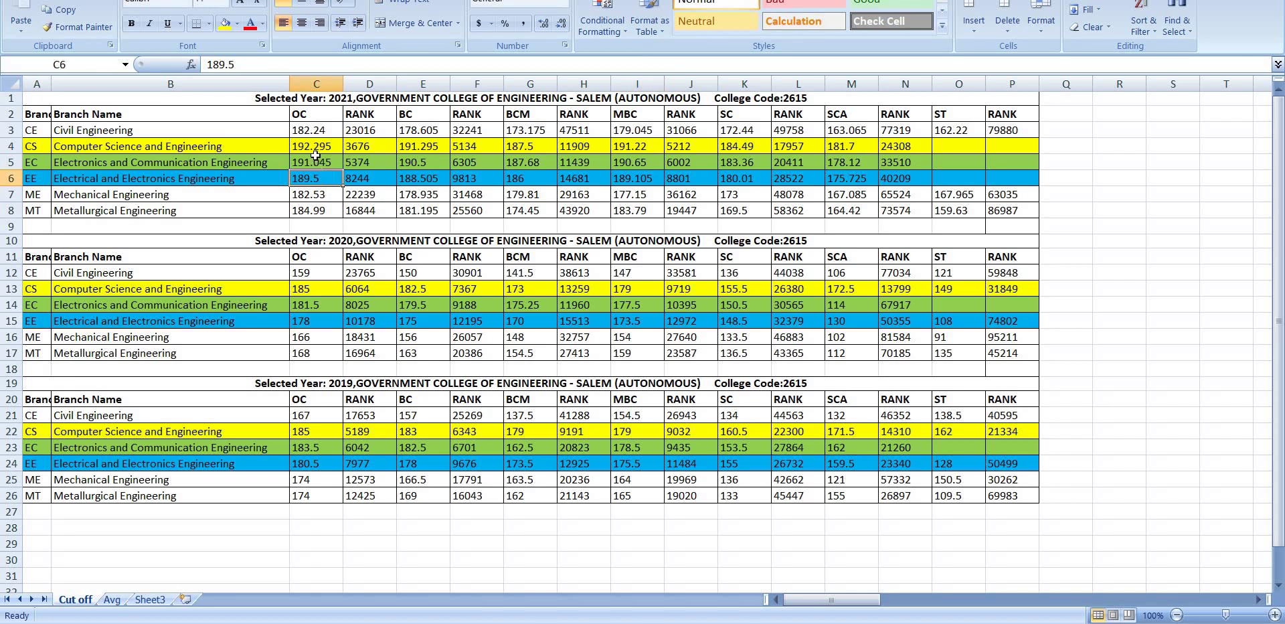
pyautogui.click(424, 179)
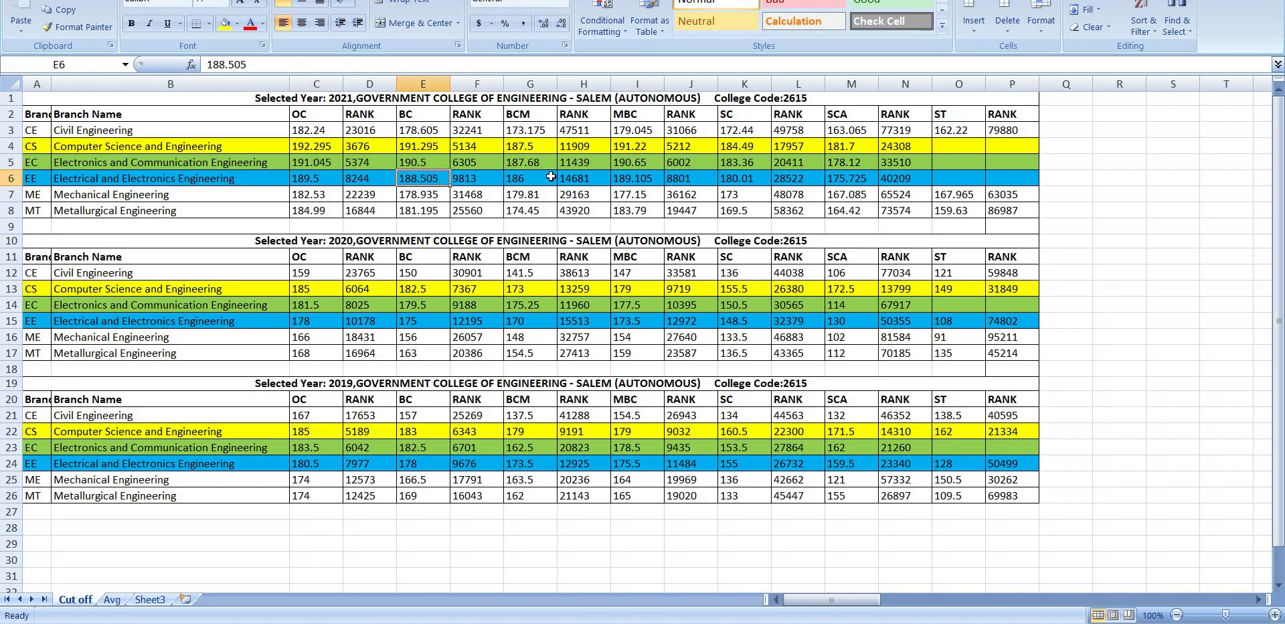
pyautogui.click(641, 180)
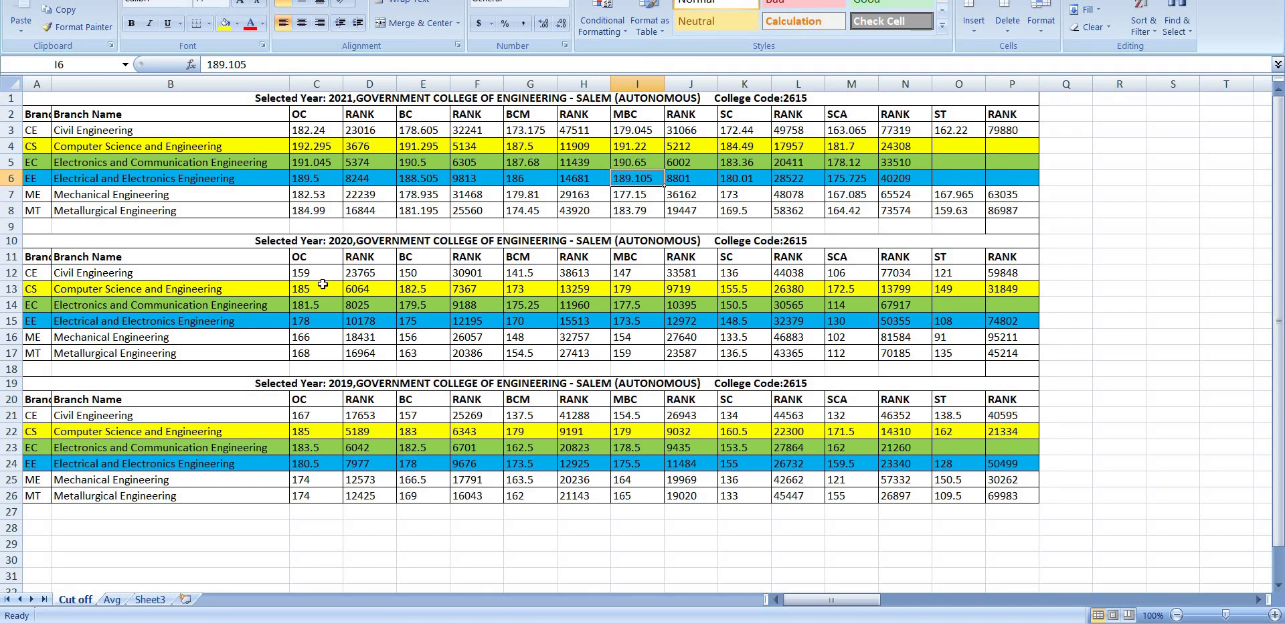
# Compare the Electronics and Communication Engineering OC cut-offs between the 2020 and 2021 tables.
pyautogui.click(328, 306)
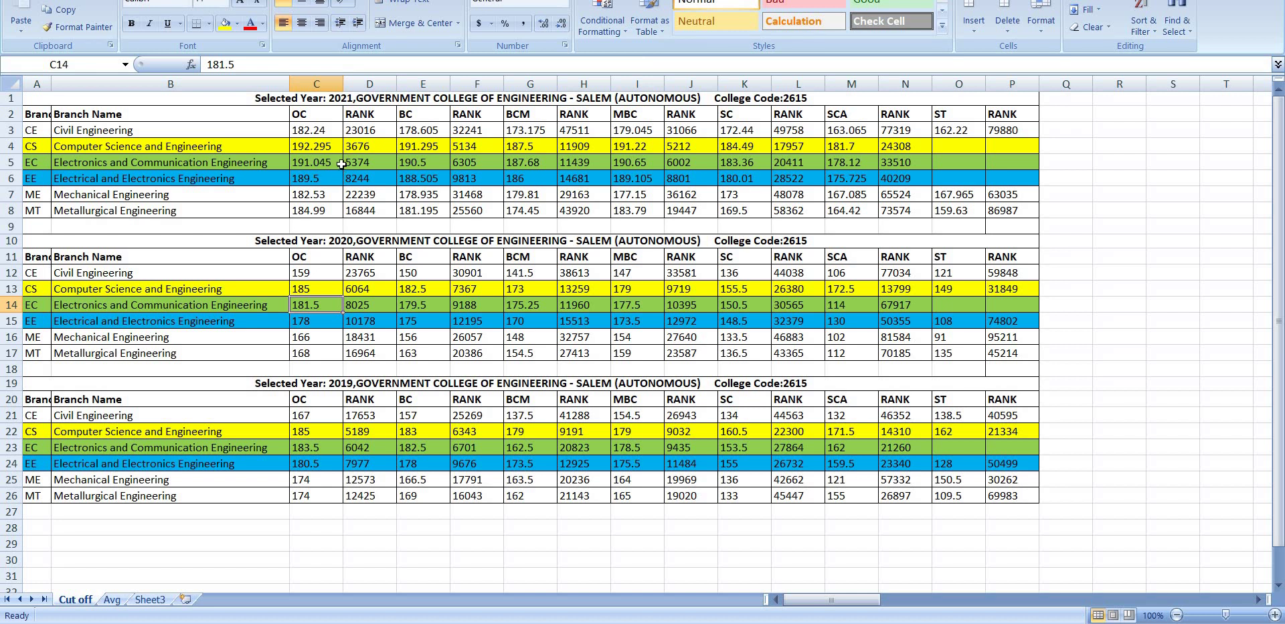
pyautogui.click(341, 164)
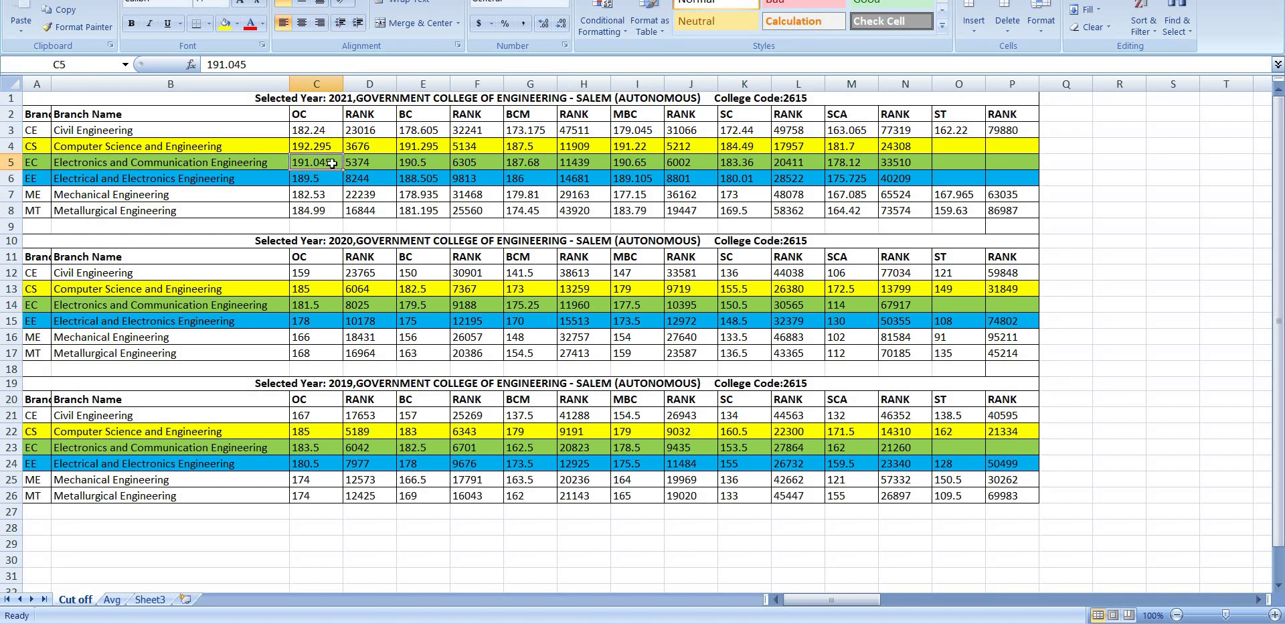
pyautogui.click(327, 305)
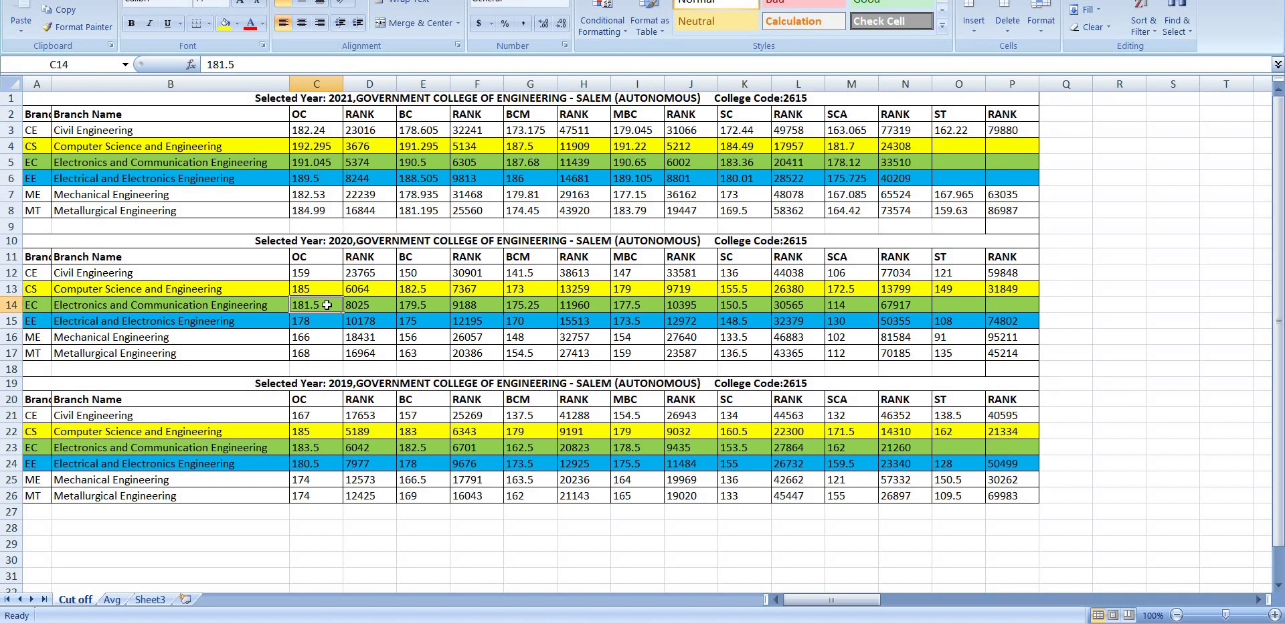
pyautogui.click(334, 163)
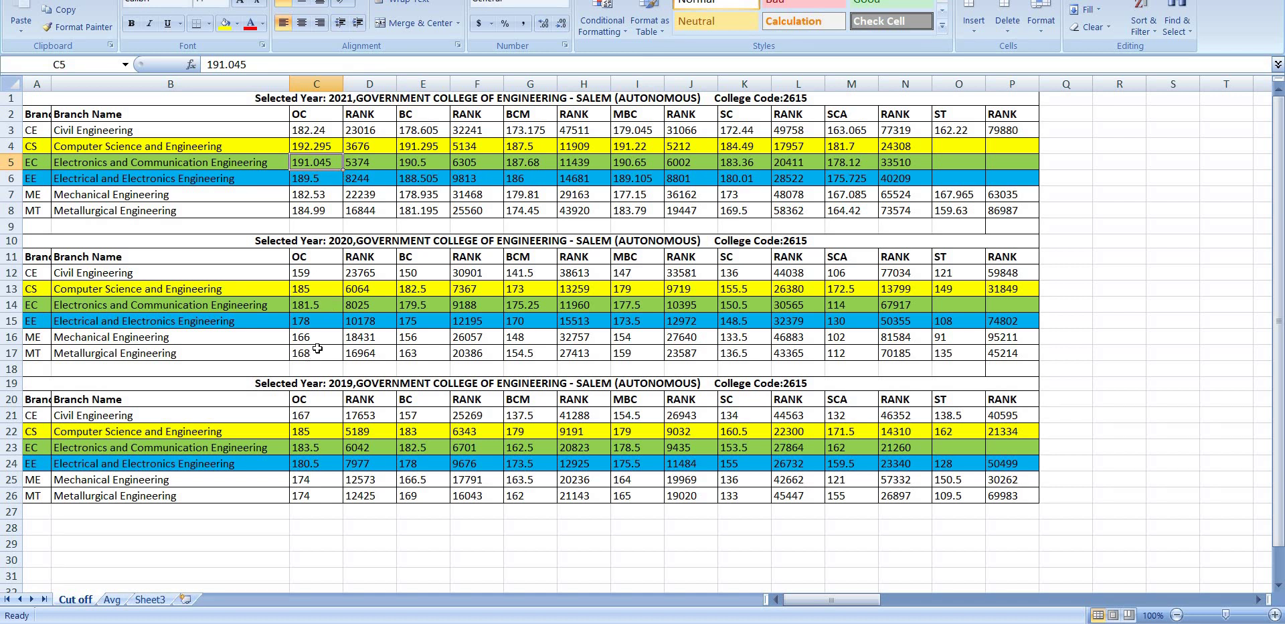
# Check the 2019 Electronics and Communication Engineering OC cut-off and compare the branch's OC ranks across 2020, 2019 and 2021.
pyautogui.click(315, 458)
pyautogui.click(315, 444)
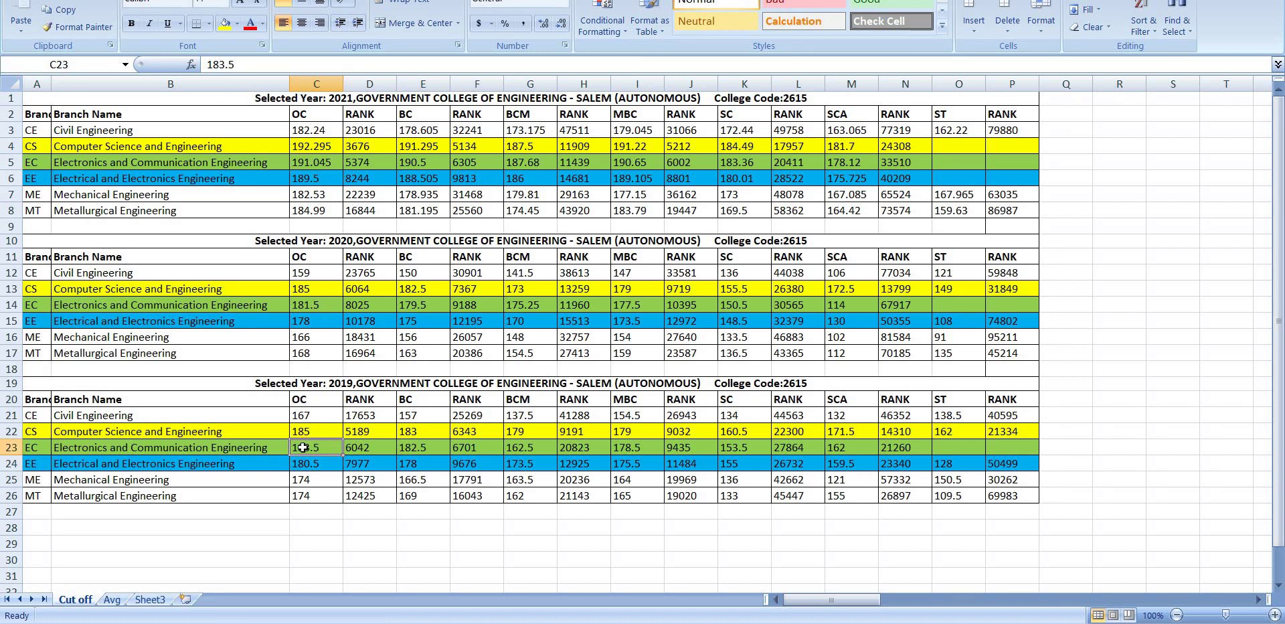
pyautogui.click(381, 308)
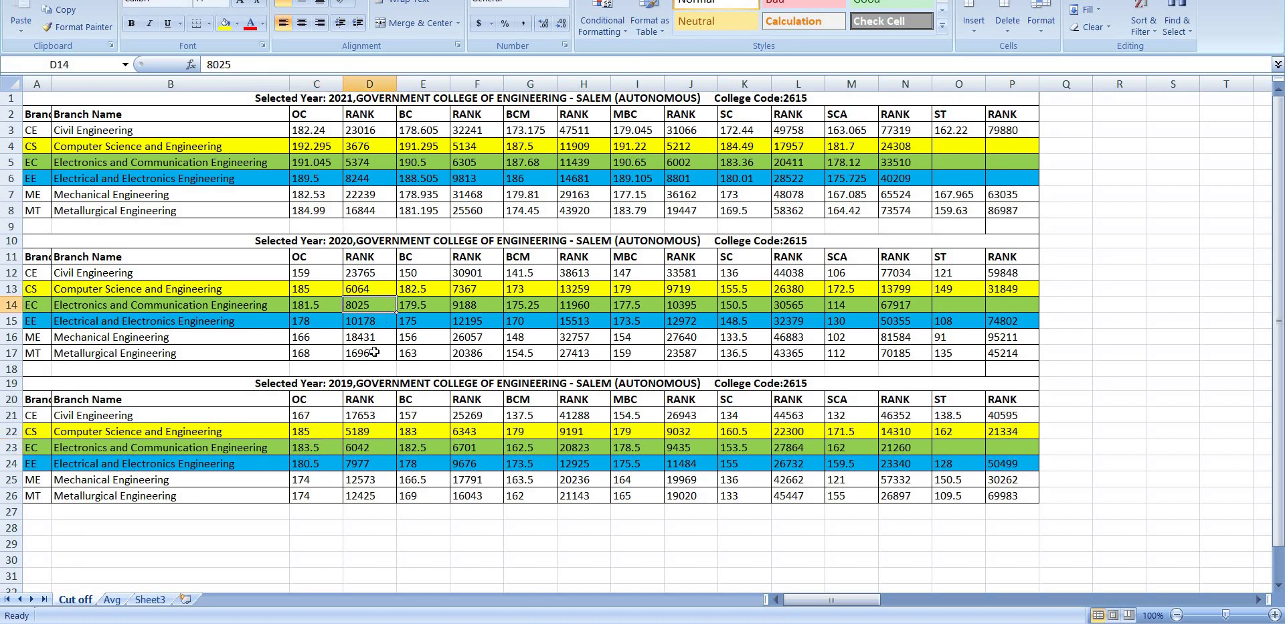
pyautogui.click(369, 443)
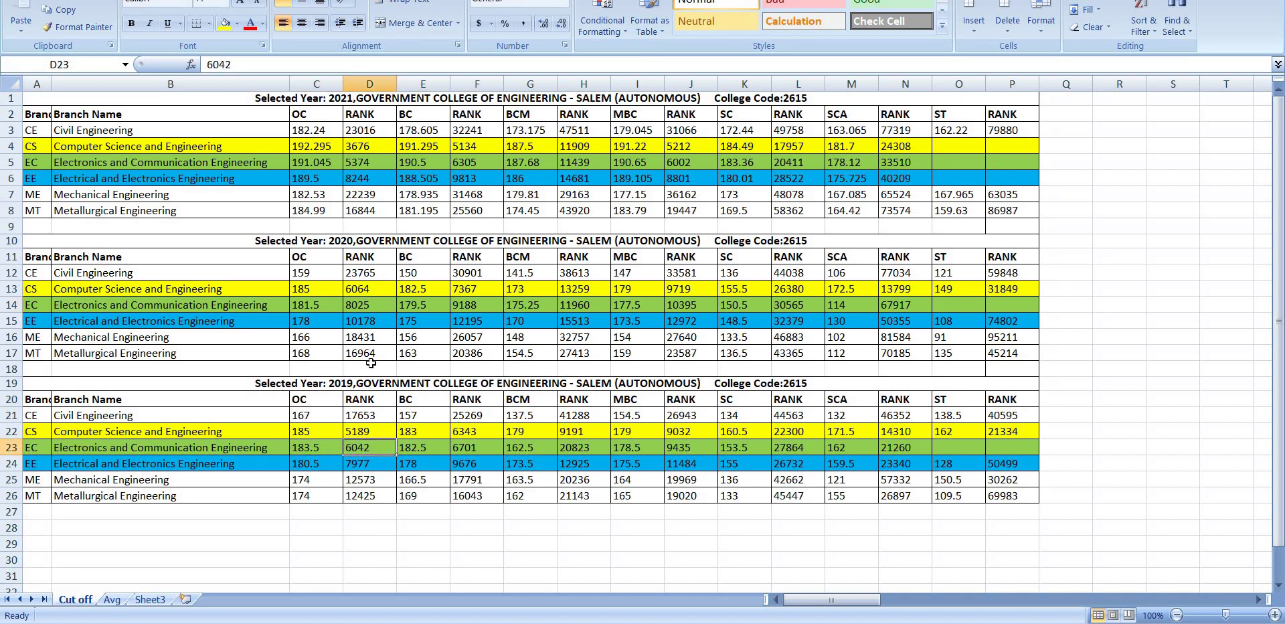
pyautogui.click(375, 164)
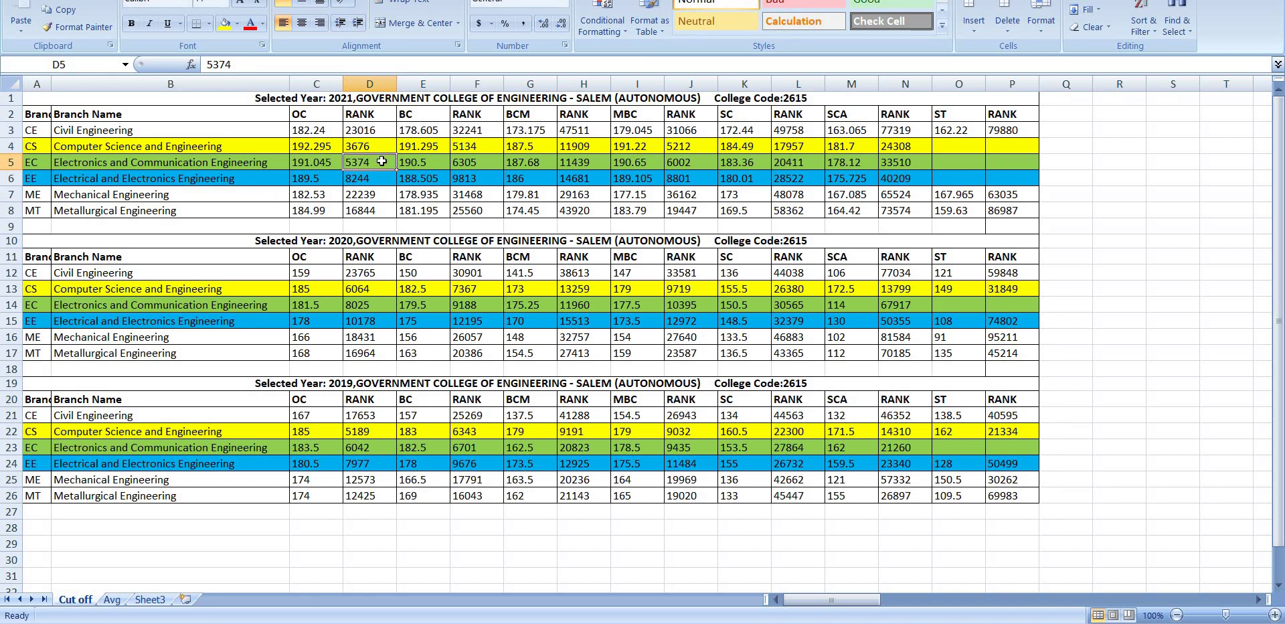
# Examine the 2021 Electrical and Electronics Engineering OC cut-off and rank, plus the branch's 2020 and 2019 OC cut-offs.
pyautogui.click(325, 181)
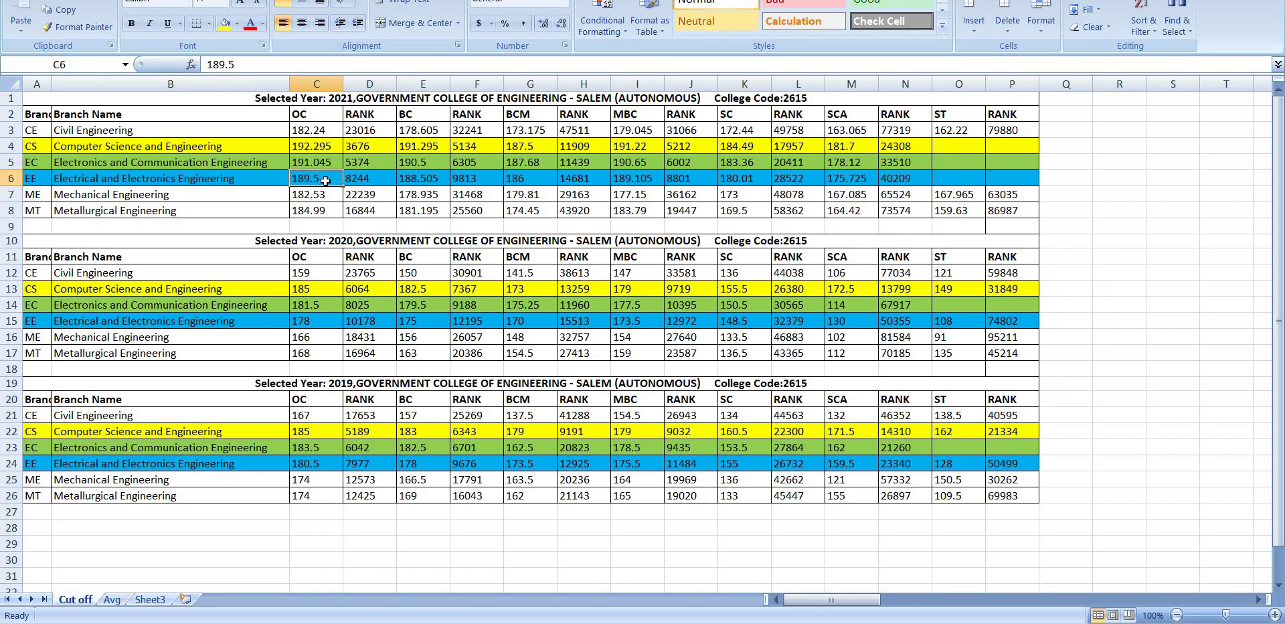
pyautogui.click(383, 182)
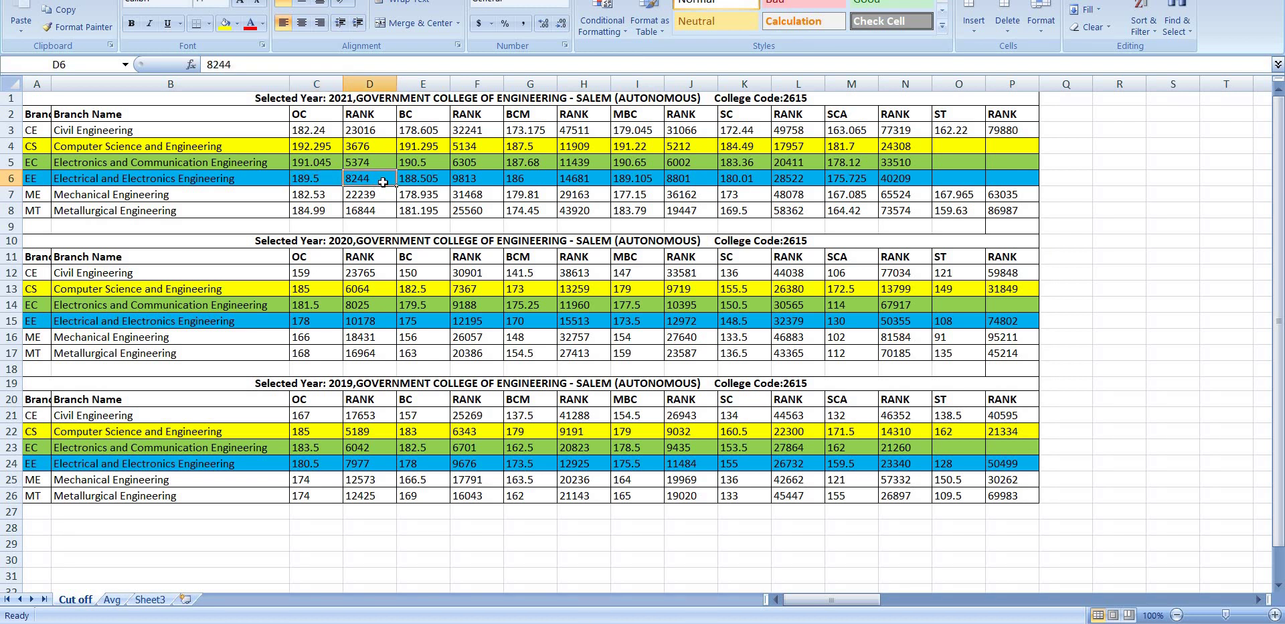
pyautogui.click(324, 324)
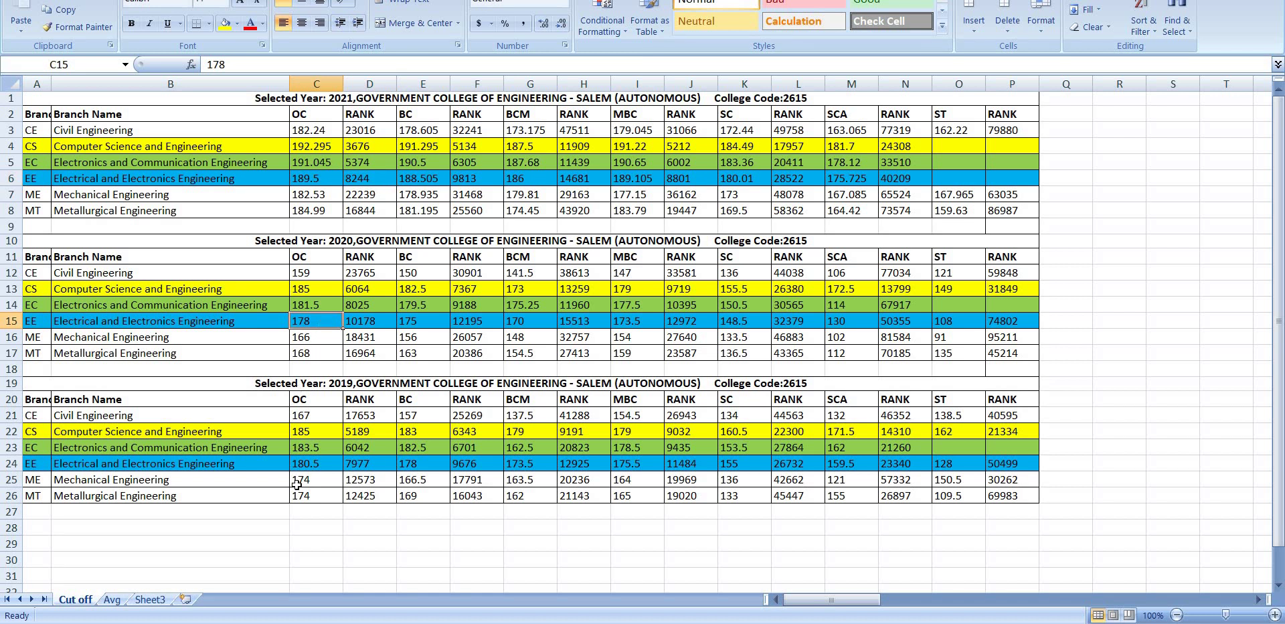
pyautogui.click(318, 462)
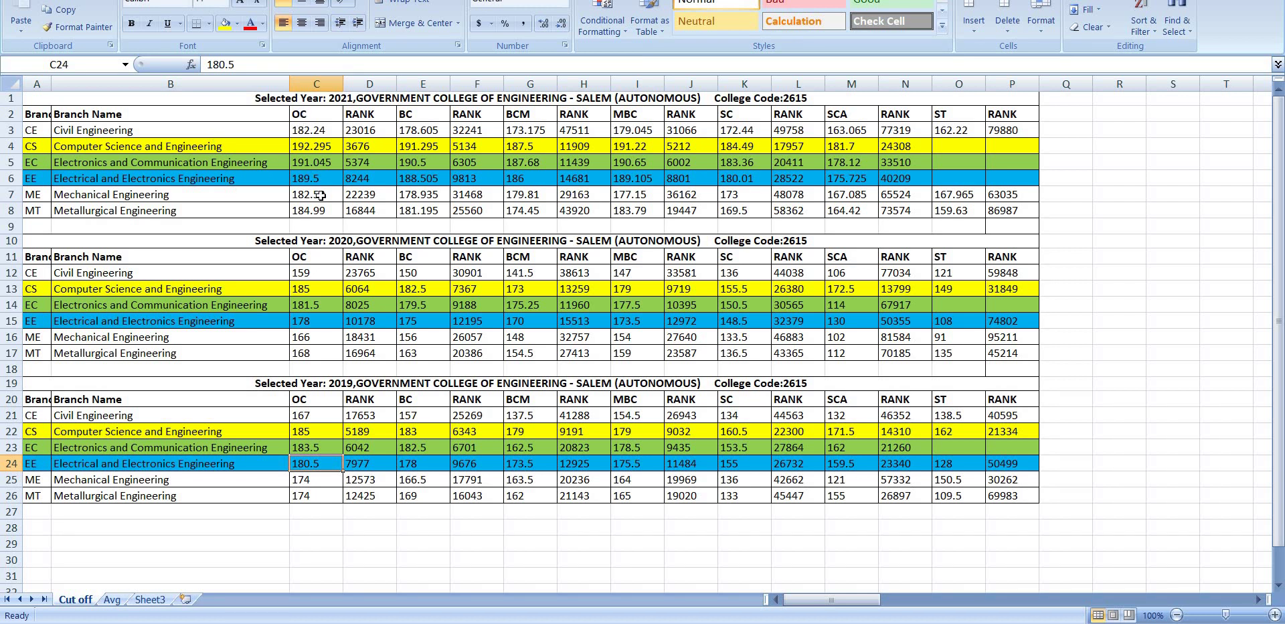
# Compare the 2021 OC cut-offs of Computer Science, Civil, Mechanical and Metallurgical Engineering.
pyautogui.click(322, 146)
pyautogui.press('Up')
pyautogui.press('Up')
pyautogui.click(314, 193)
pyautogui.press('Down')
# Review the CSE table on the Avg sheet, covering the yearly cut-offs and ranks and their three-year averages.
pyautogui.click(115, 601)
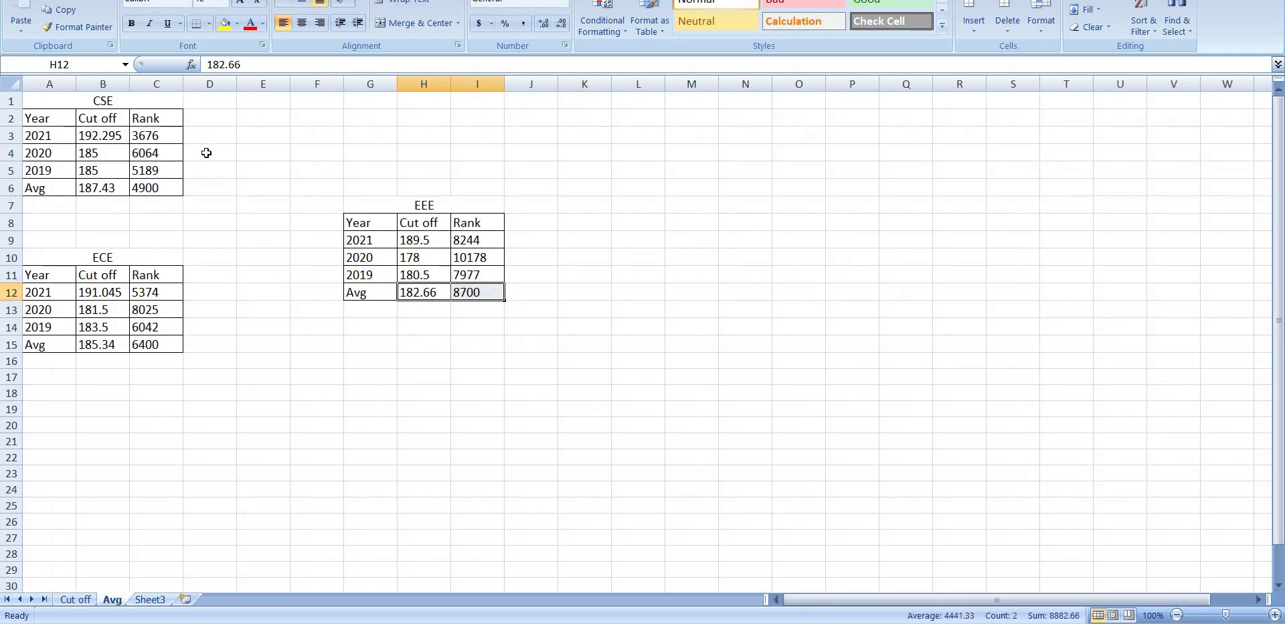
pyautogui.hotkey('ctrl', 'Home')
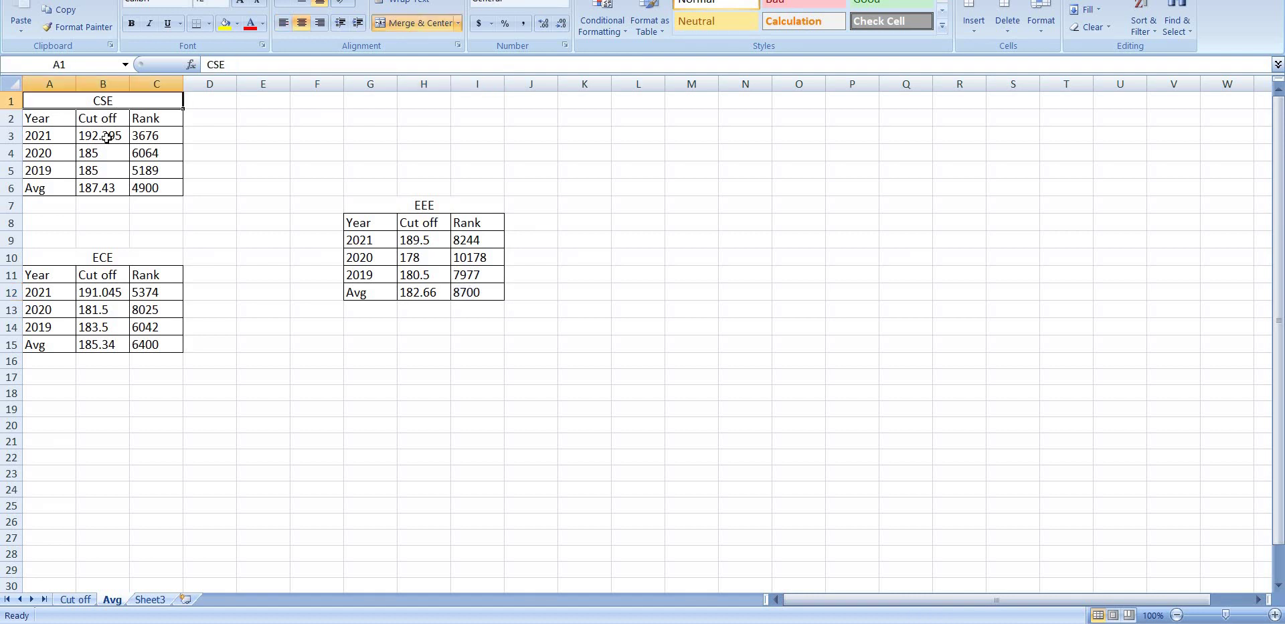
pyautogui.moveTo(104, 135); pyautogui.dragTo(107, 171)
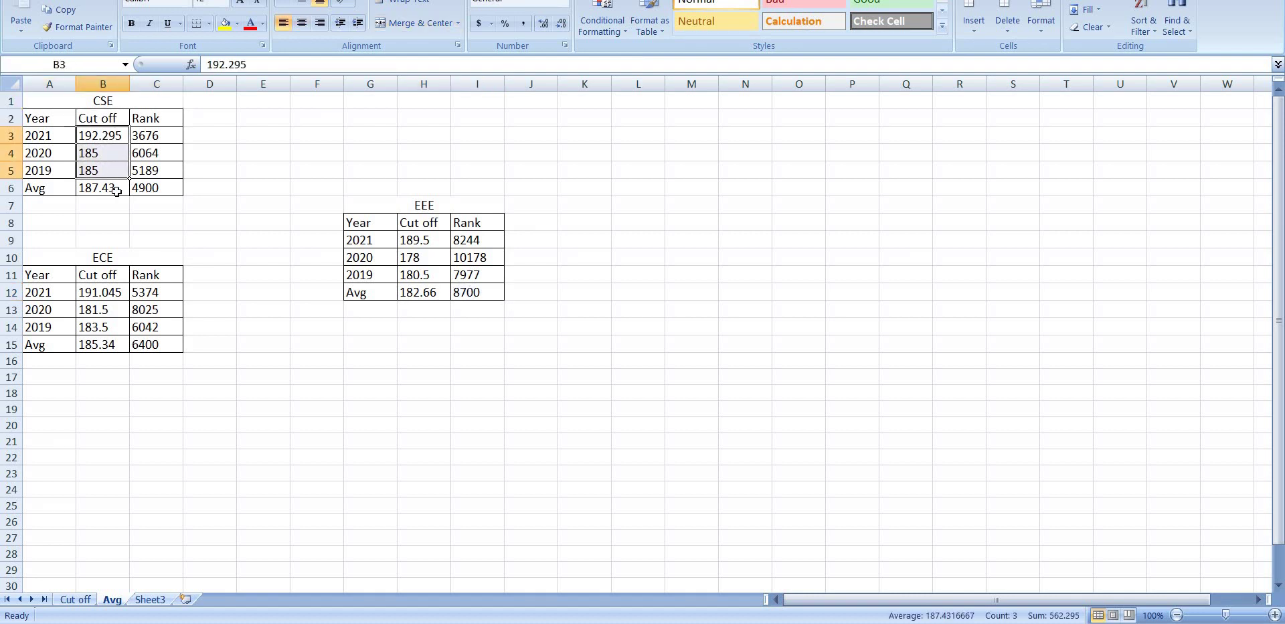
pyautogui.click(117, 192)
pyautogui.moveTo(162, 142); pyautogui.dragTo(162, 174)
pyautogui.click(170, 187)
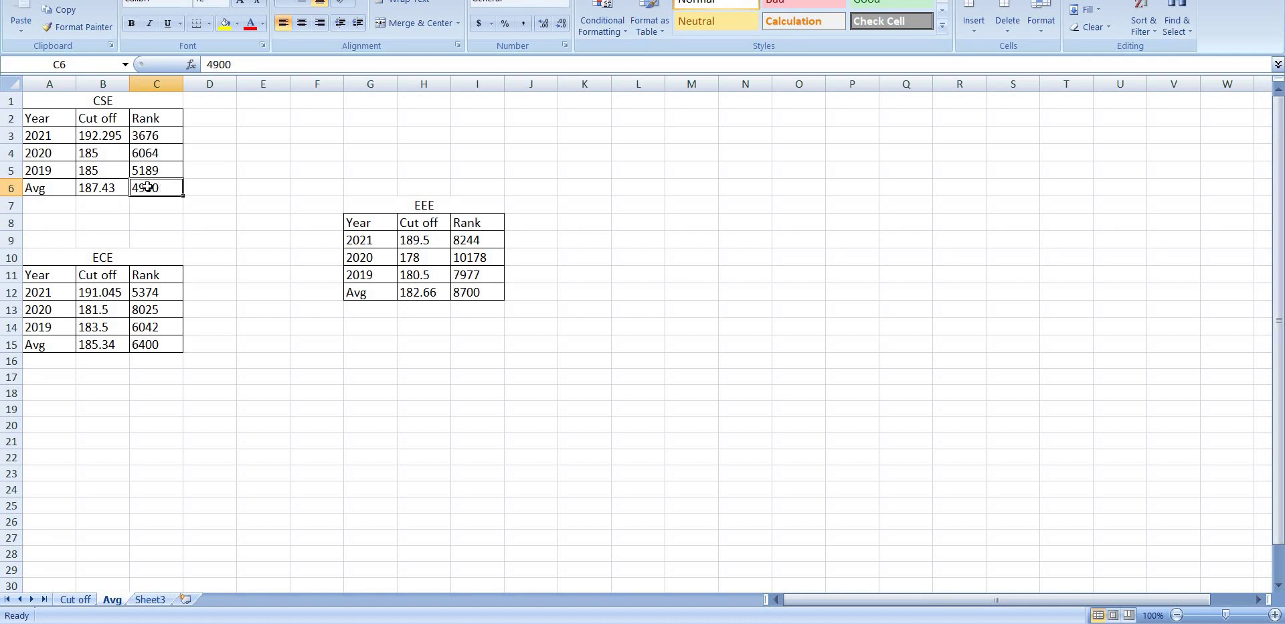
pyautogui.click(105, 188)
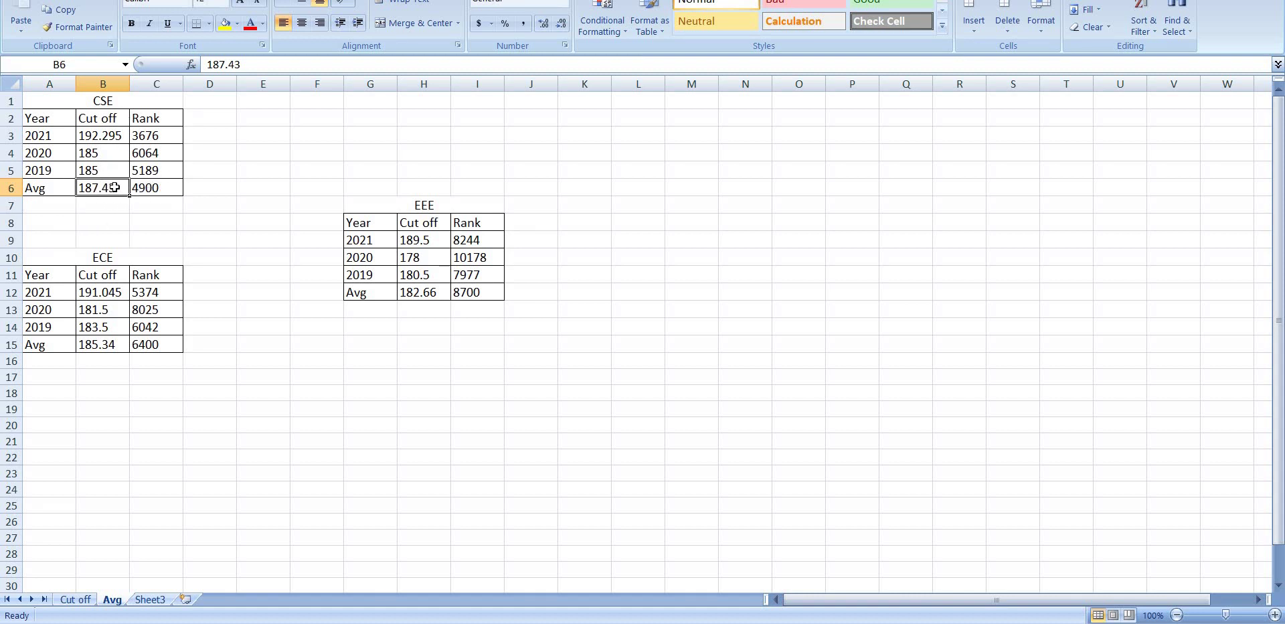
# Examine the ECE table's 2021 cut-off and its three-year average cut-off and rank.
pyautogui.click(101, 292)
pyautogui.click(93, 350)
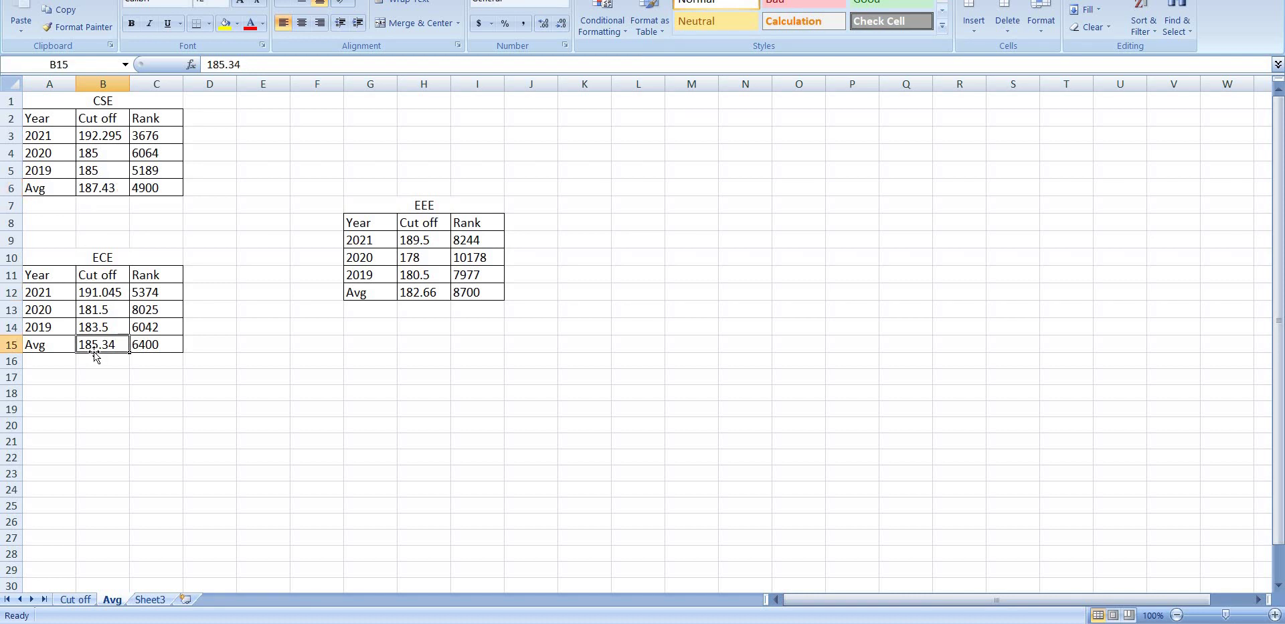
pyautogui.click(163, 344)
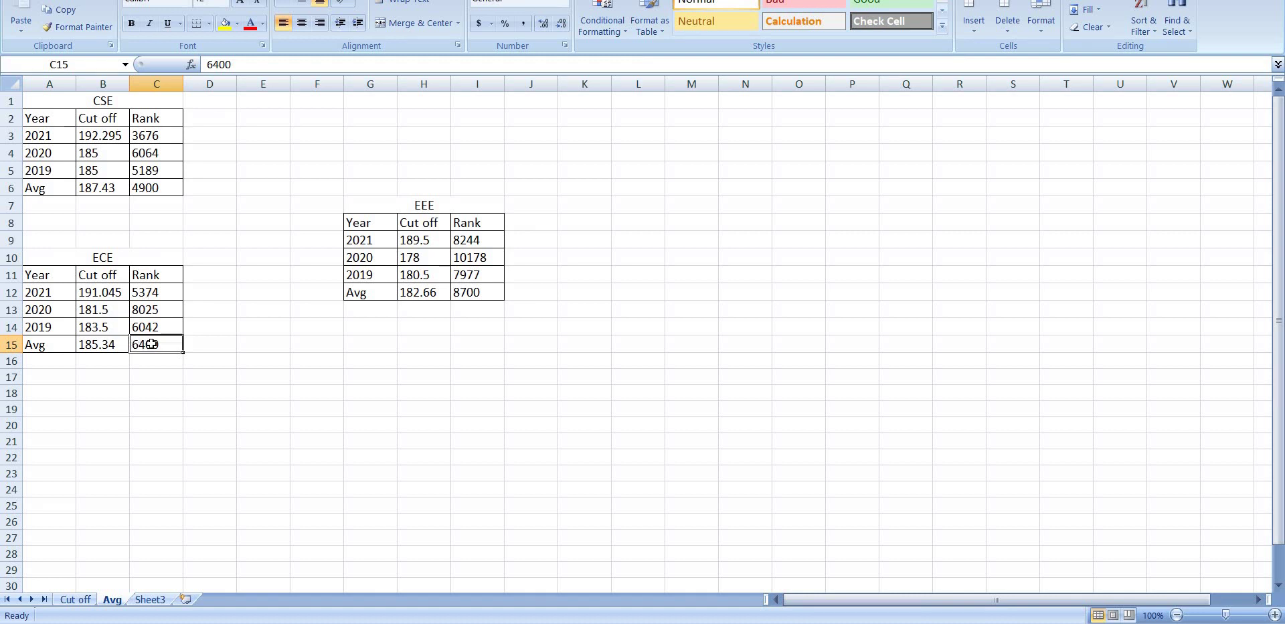
pyautogui.click(109, 344)
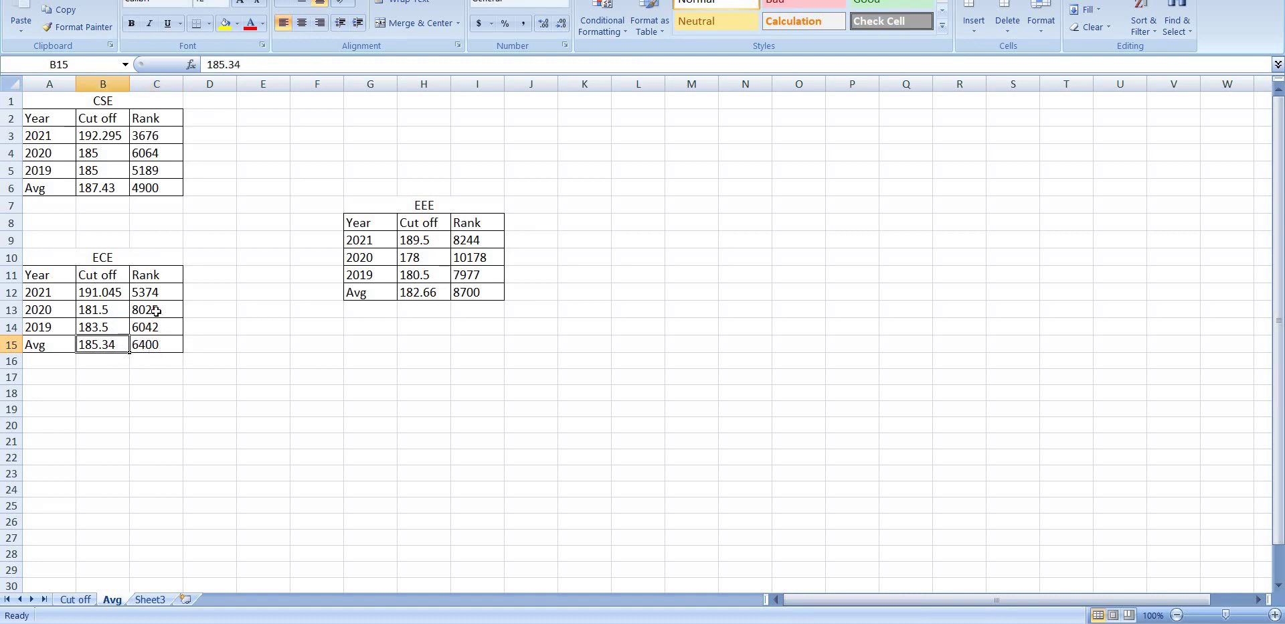
pyautogui.click(158, 346)
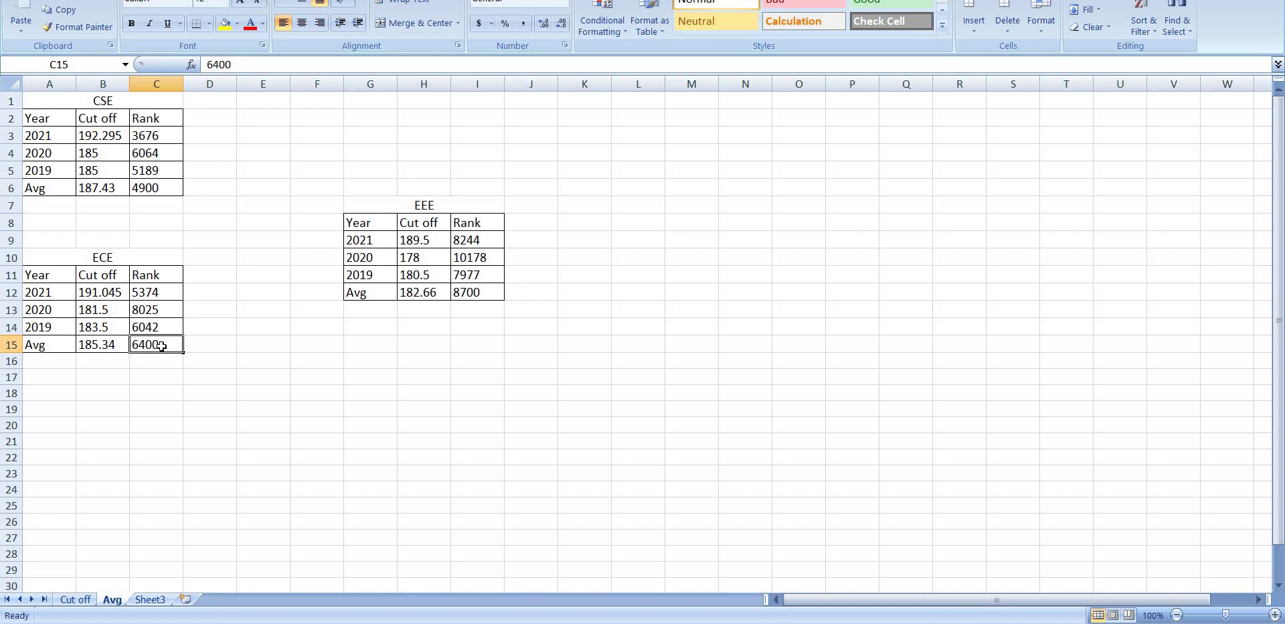
pyautogui.click(118, 346)
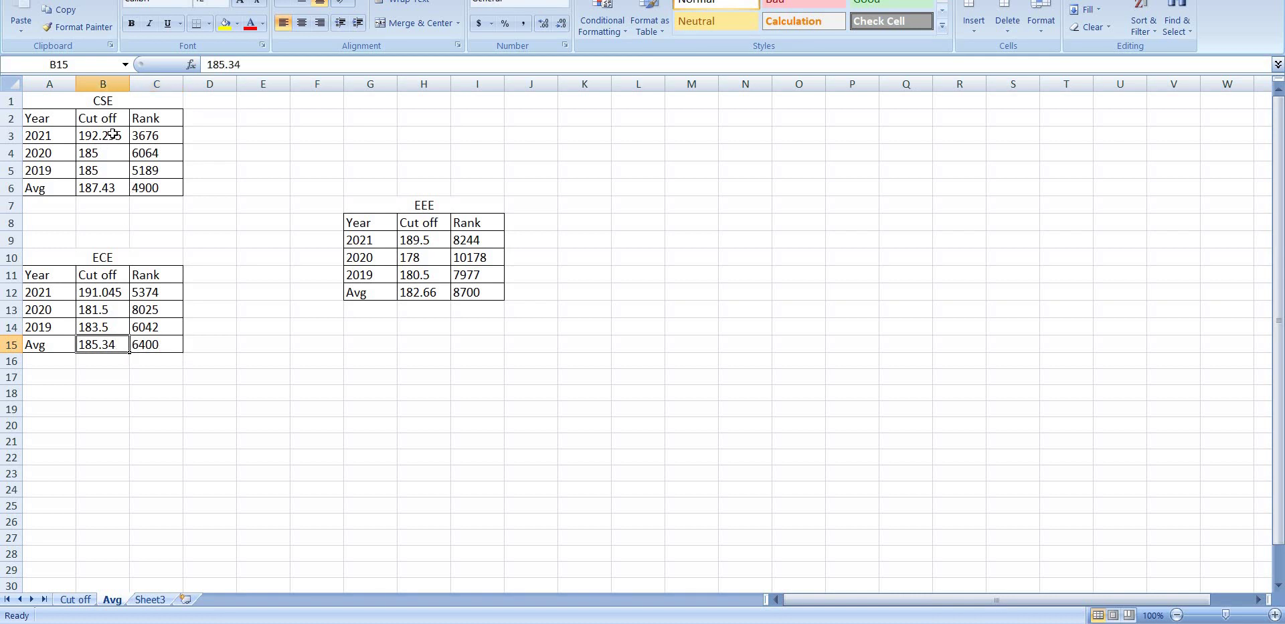
pyautogui.click(155, 344)
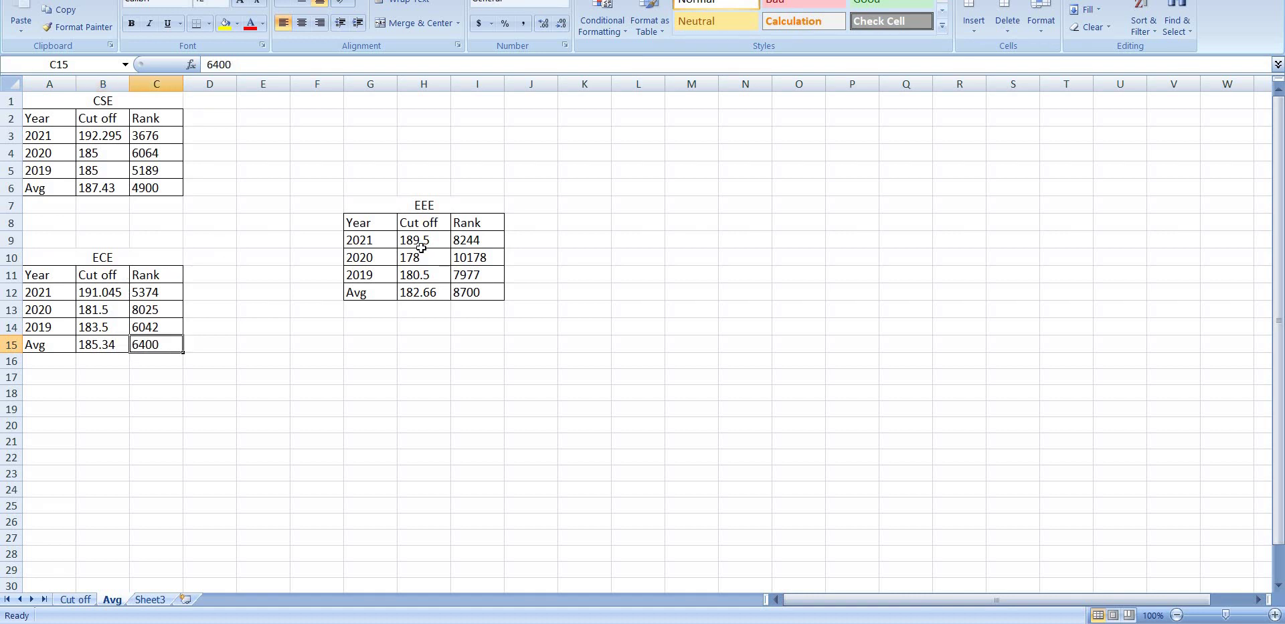
# Examine the EEE table's yearly cut-offs and ranks together with their three-year averages.
pyautogui.moveTo(421, 241); pyautogui.dragTo(434, 277)
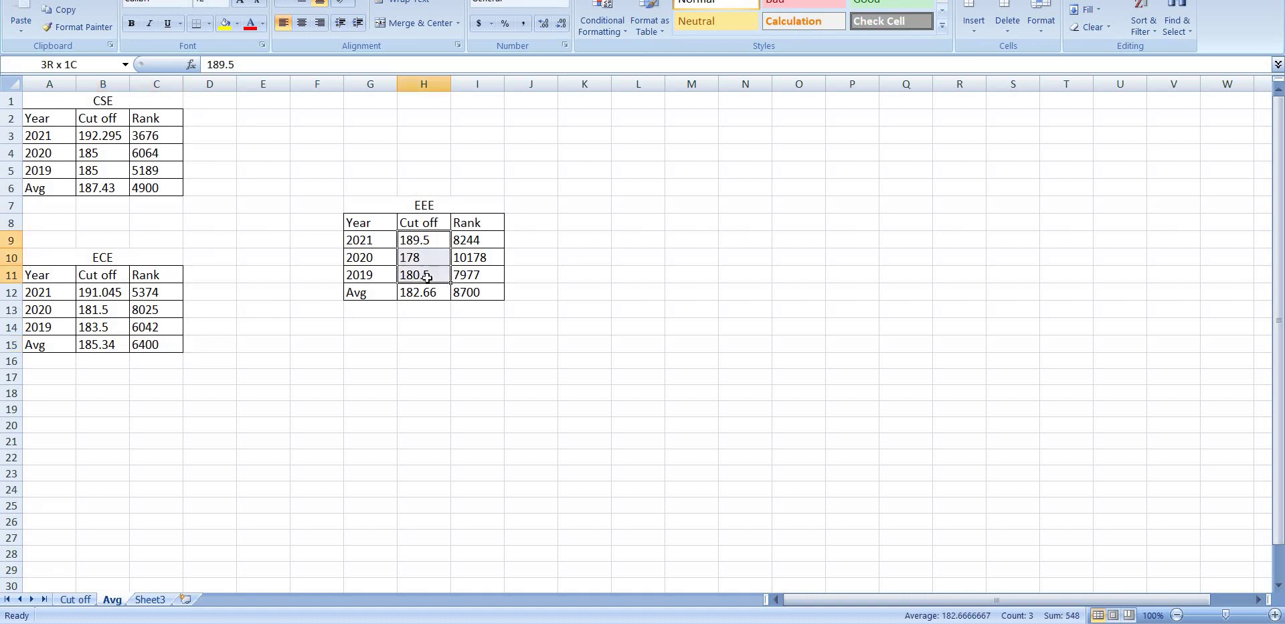
pyautogui.click(430, 305)
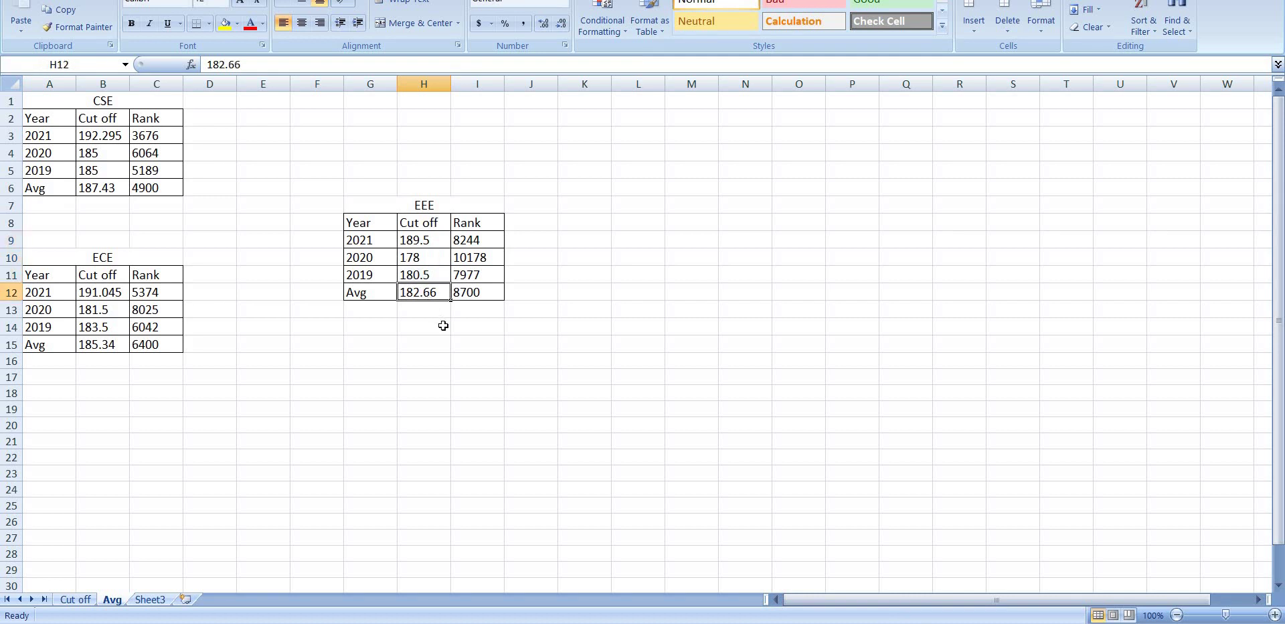
pyautogui.moveTo(471, 242); pyautogui.dragTo(473, 278)
pyautogui.click(475, 292)
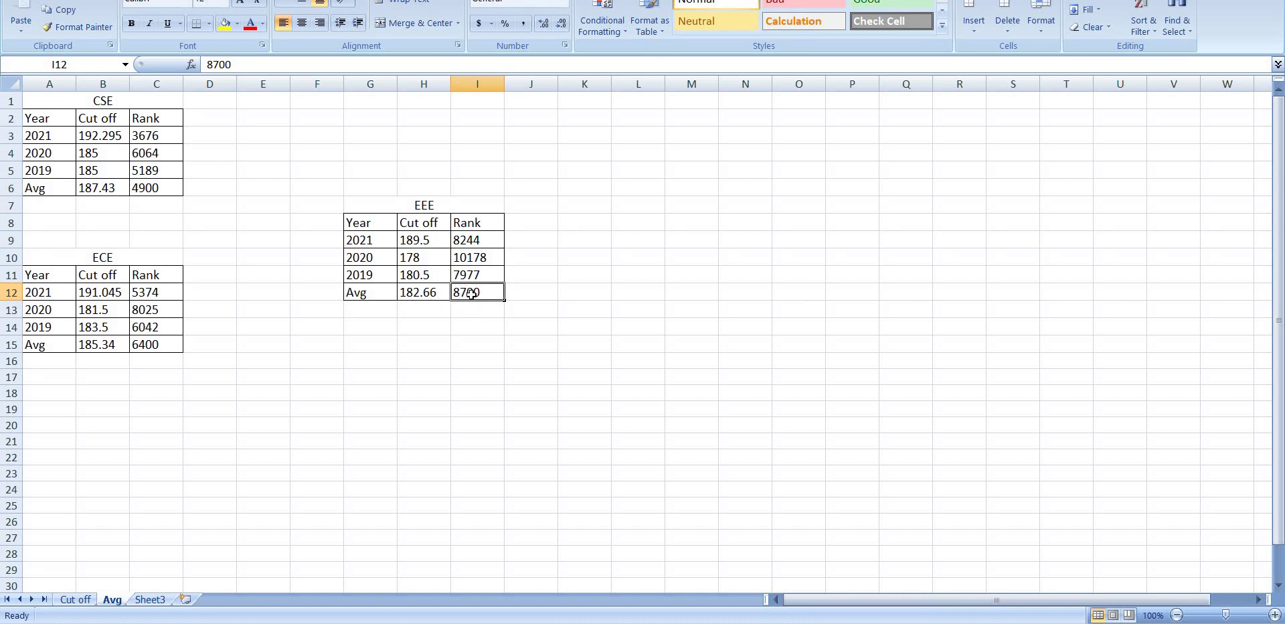
pyautogui.click(423, 289)
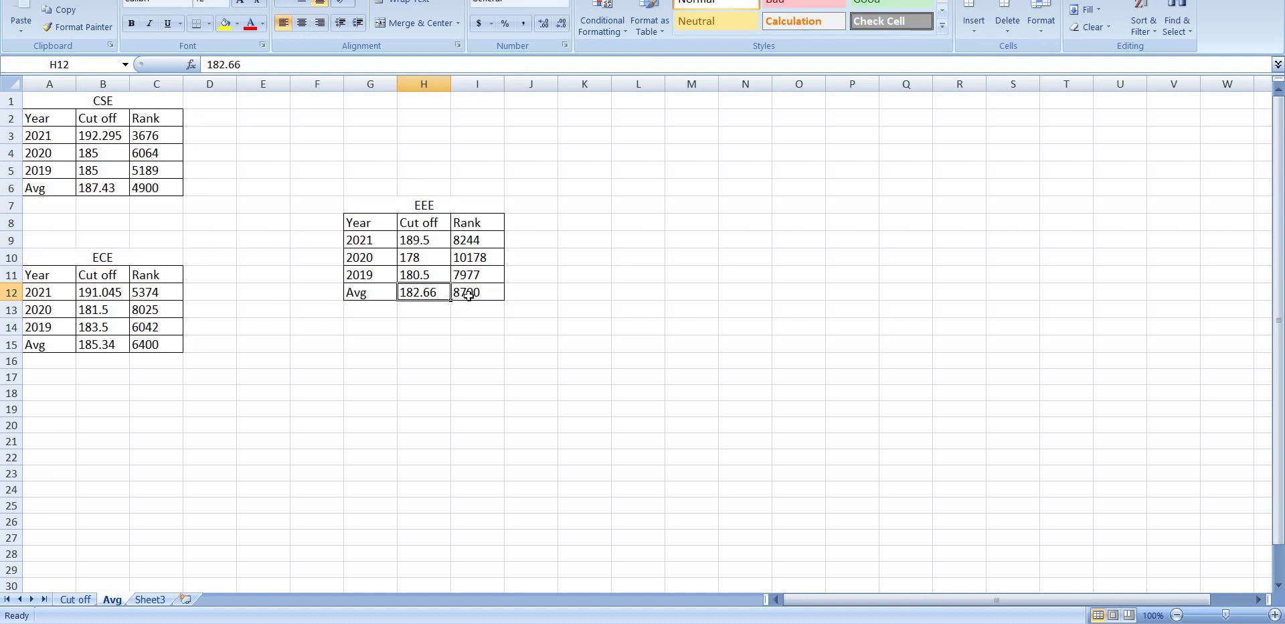
pyautogui.click(473, 295)
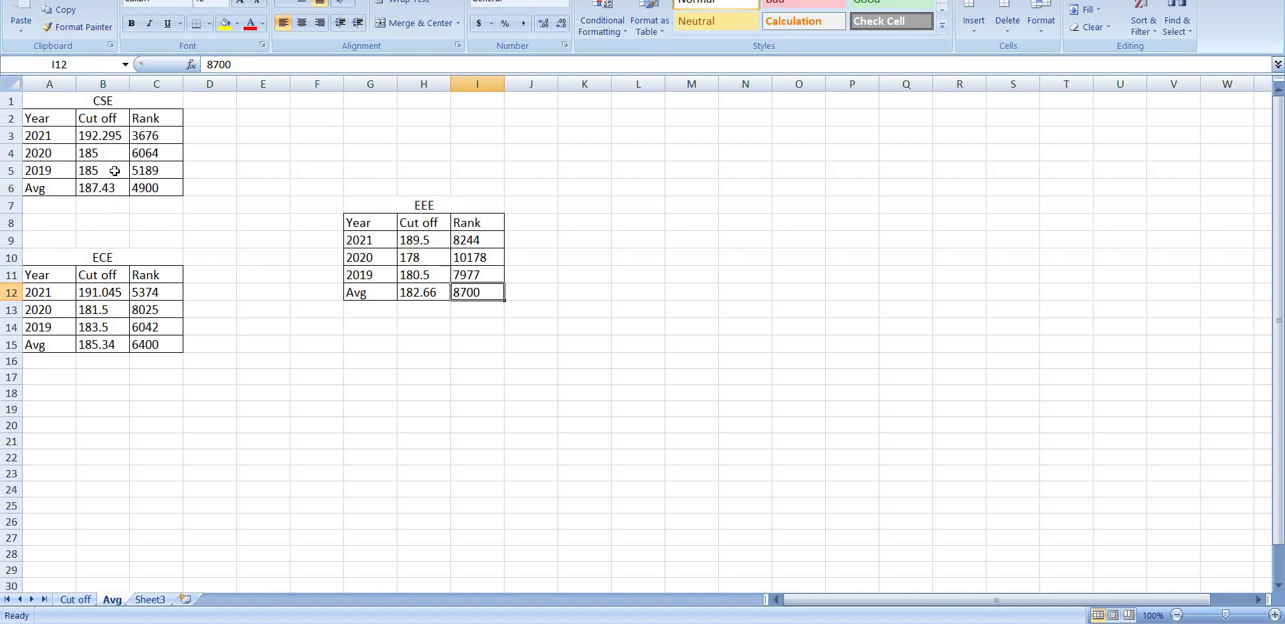
# Compare the cut-off columns of the CSE, ECE and EEE average tables.
pyautogui.click(93, 128)
pyautogui.click(103, 269)
pyautogui.click(394, 221)
pyautogui.click(420, 230)
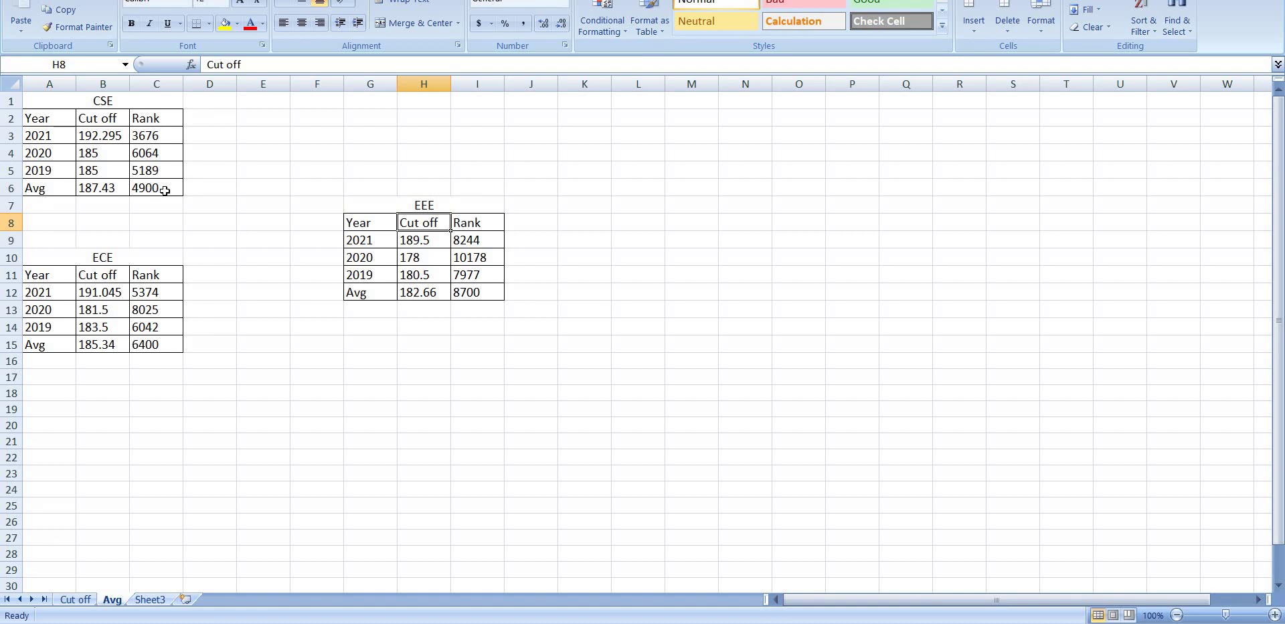
# Compare the Electronics and Communication Engineering BC and MBC cut-offs for 2021, 2020 and 2019 on the Cut off sheet.
pyautogui.click(75, 599)
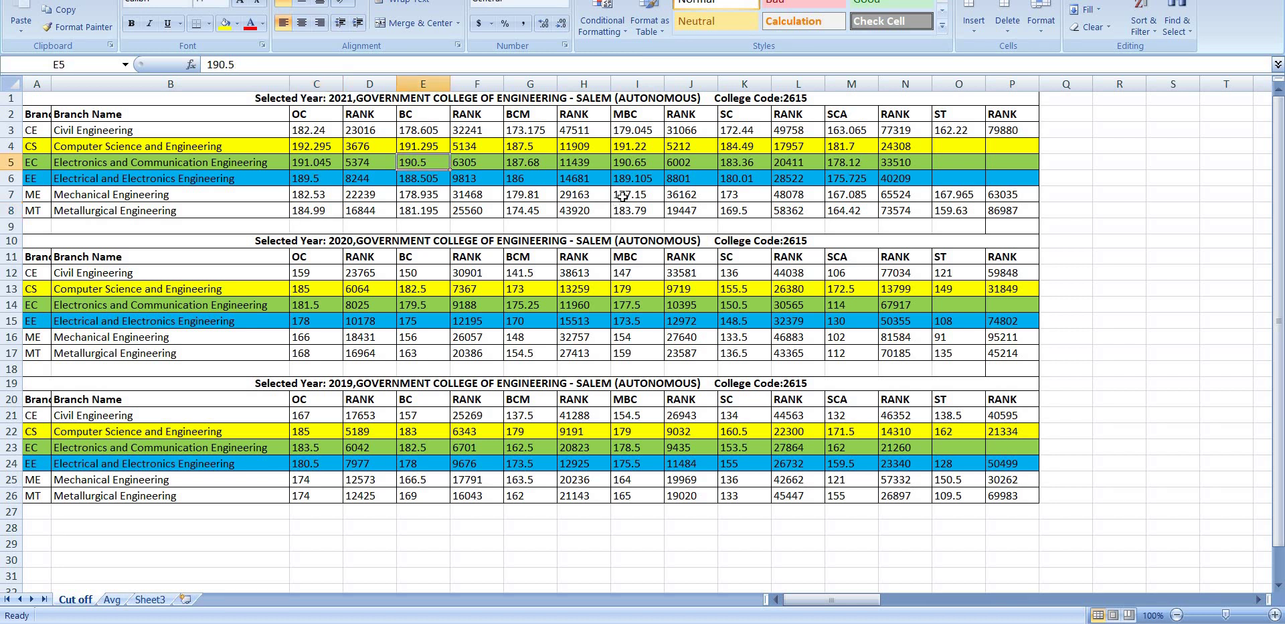
pyautogui.click(643, 162)
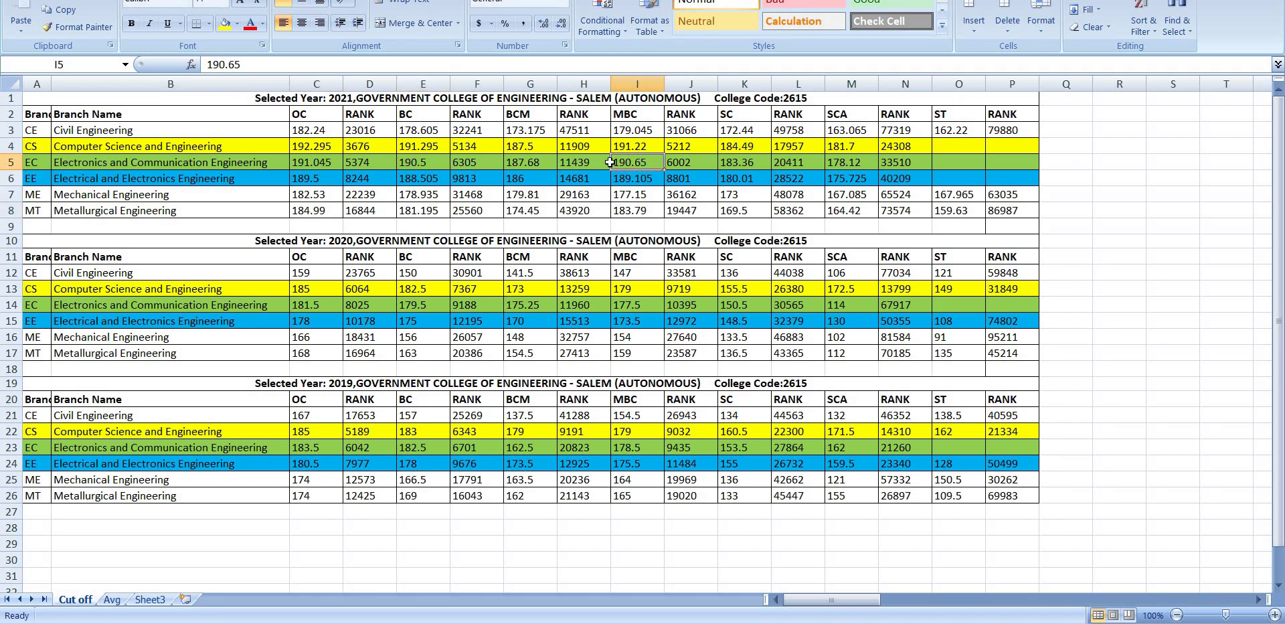
pyautogui.click(418, 167)
pyautogui.click(643, 162)
pyautogui.click(426, 306)
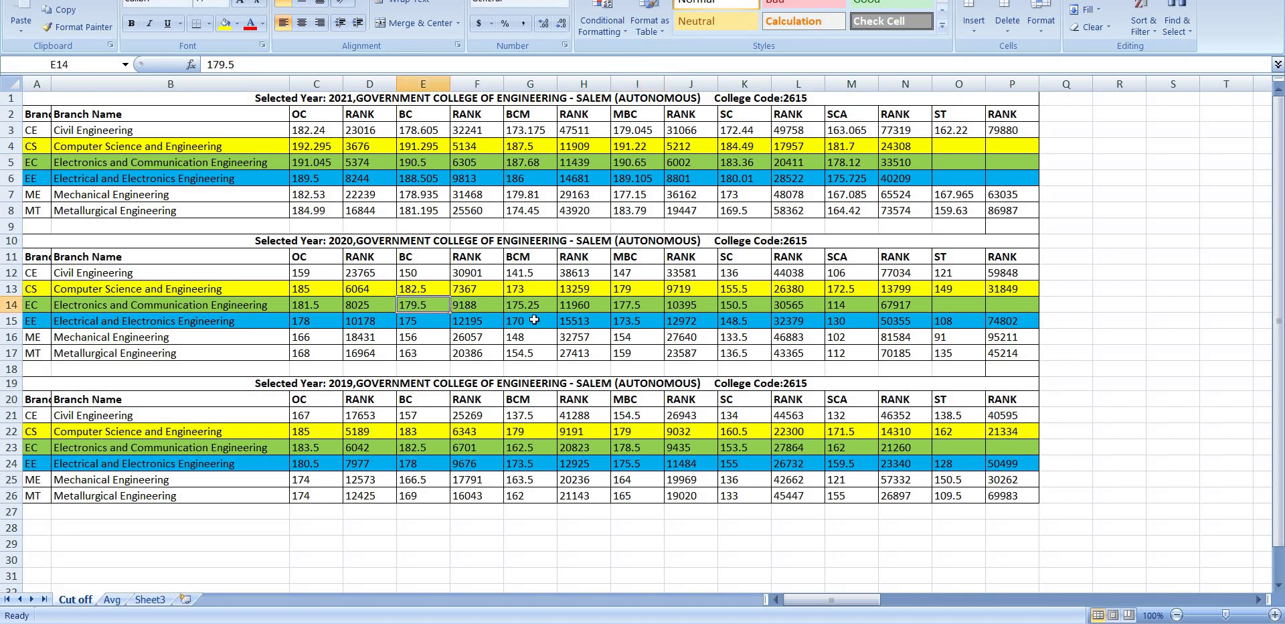
pyautogui.click(636, 306)
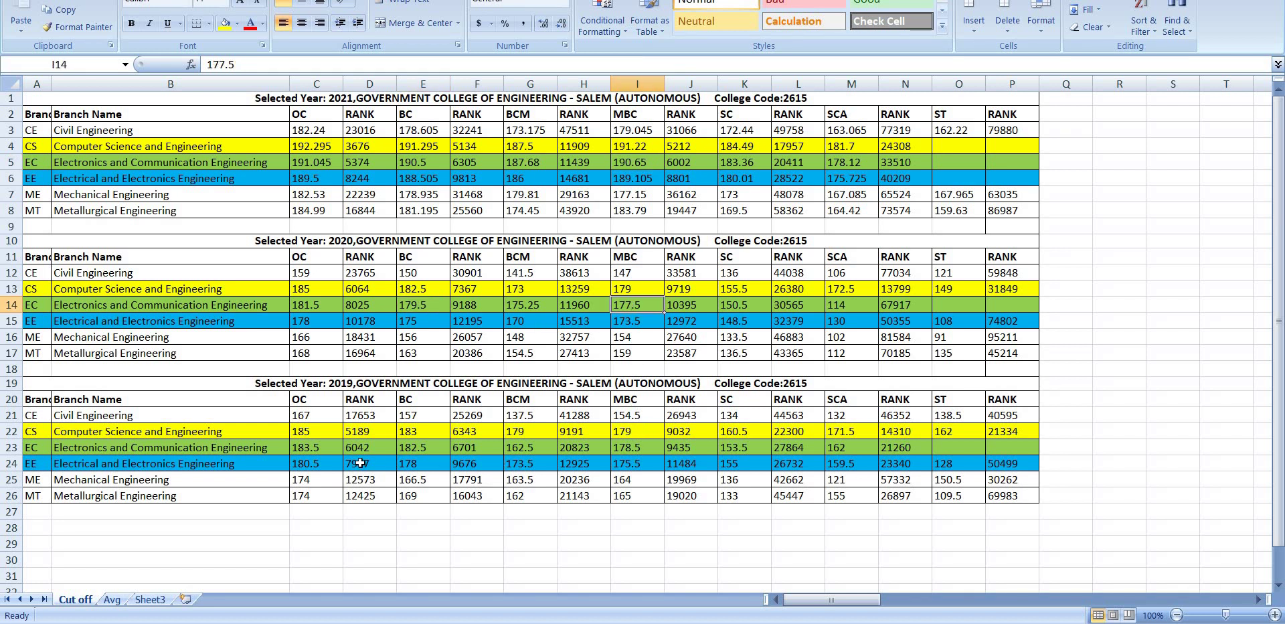
pyautogui.click(424, 447)
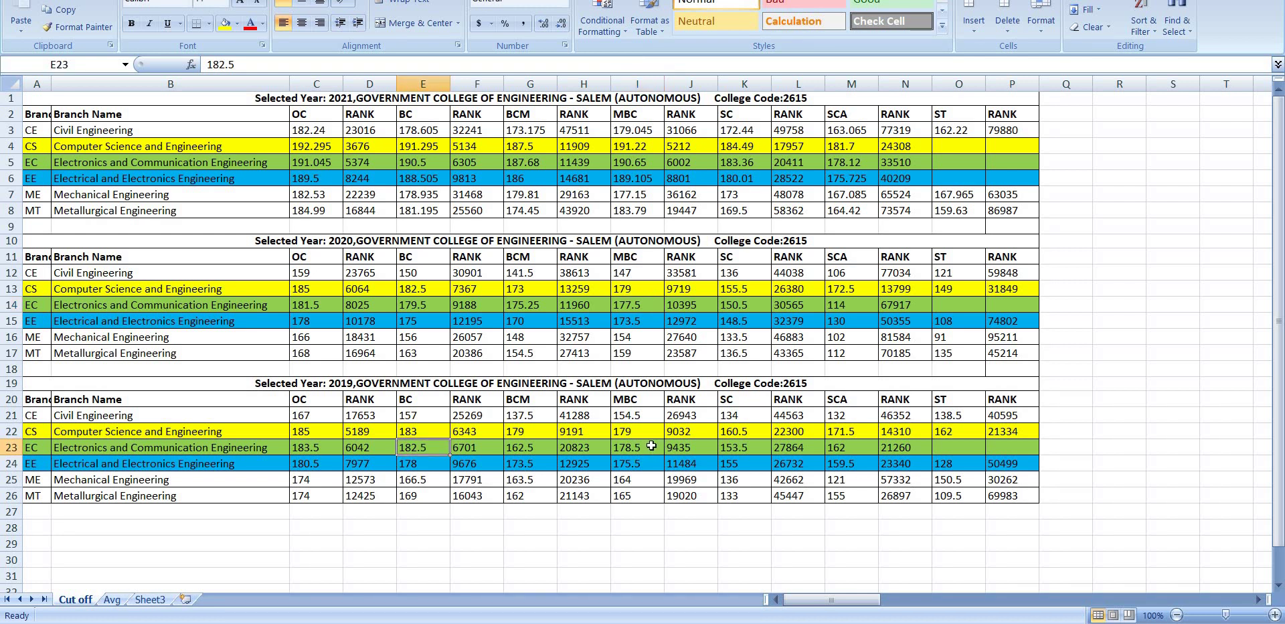
pyautogui.click(651, 446)
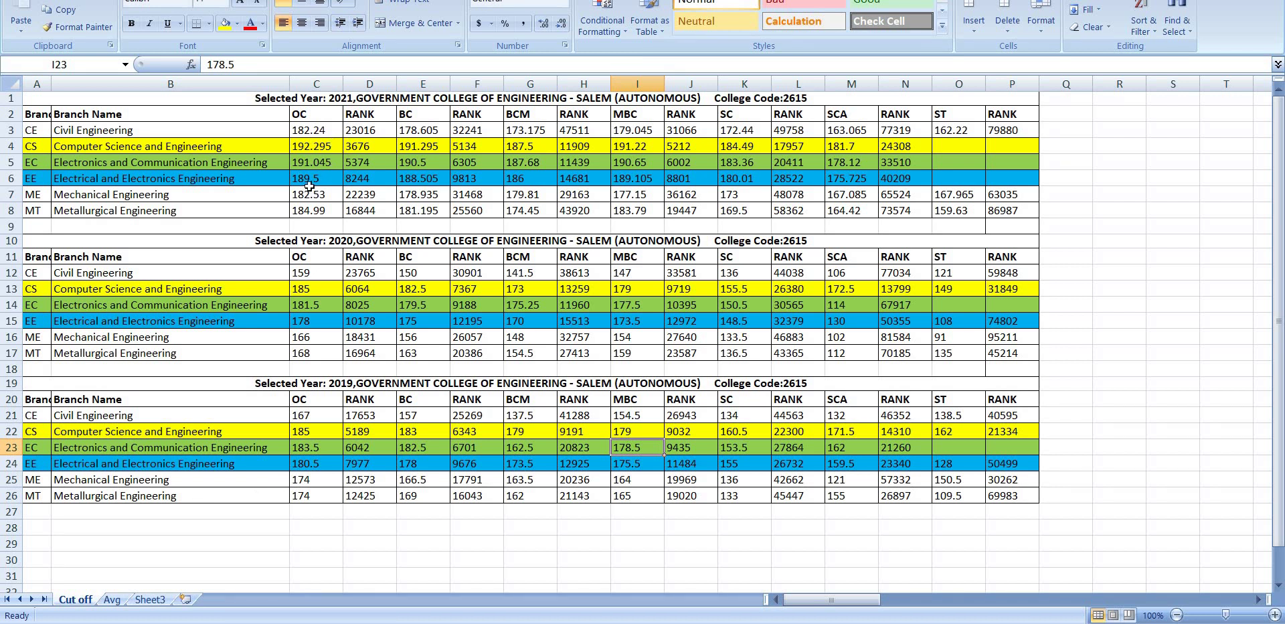
# Examine the 2021 OC cut-offs of Civil and Metallurgical Engineering, plus the Metallurgical Engineering OC rank.
pyautogui.click(318, 131)
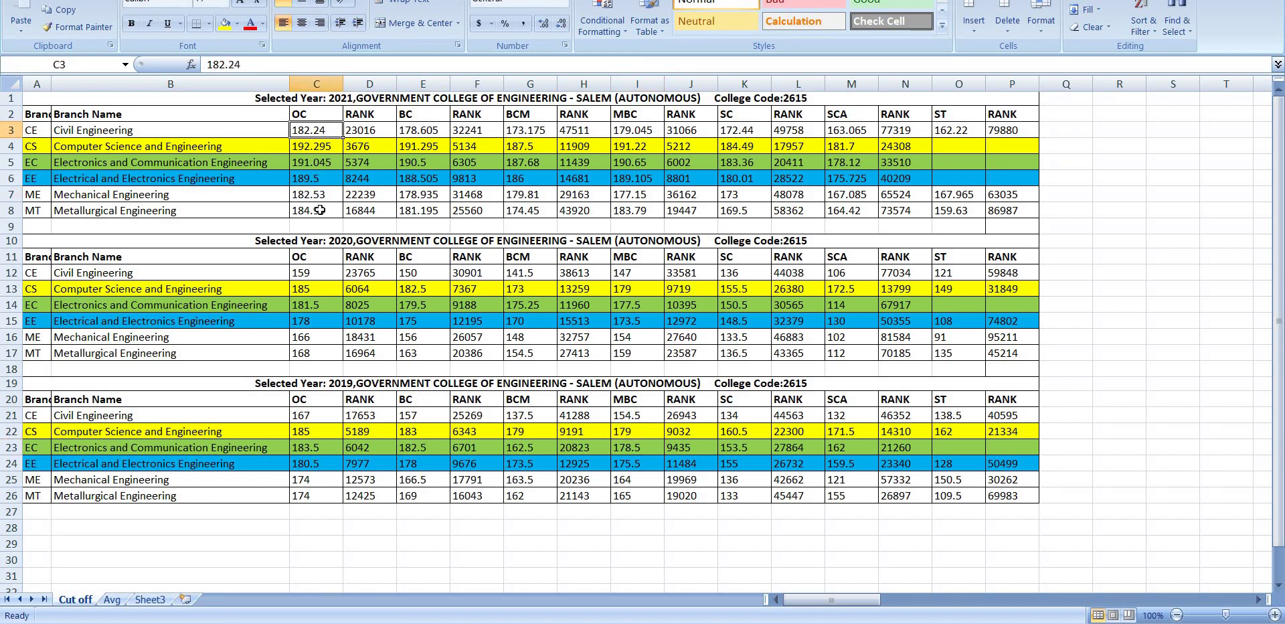
pyautogui.click(317, 209)
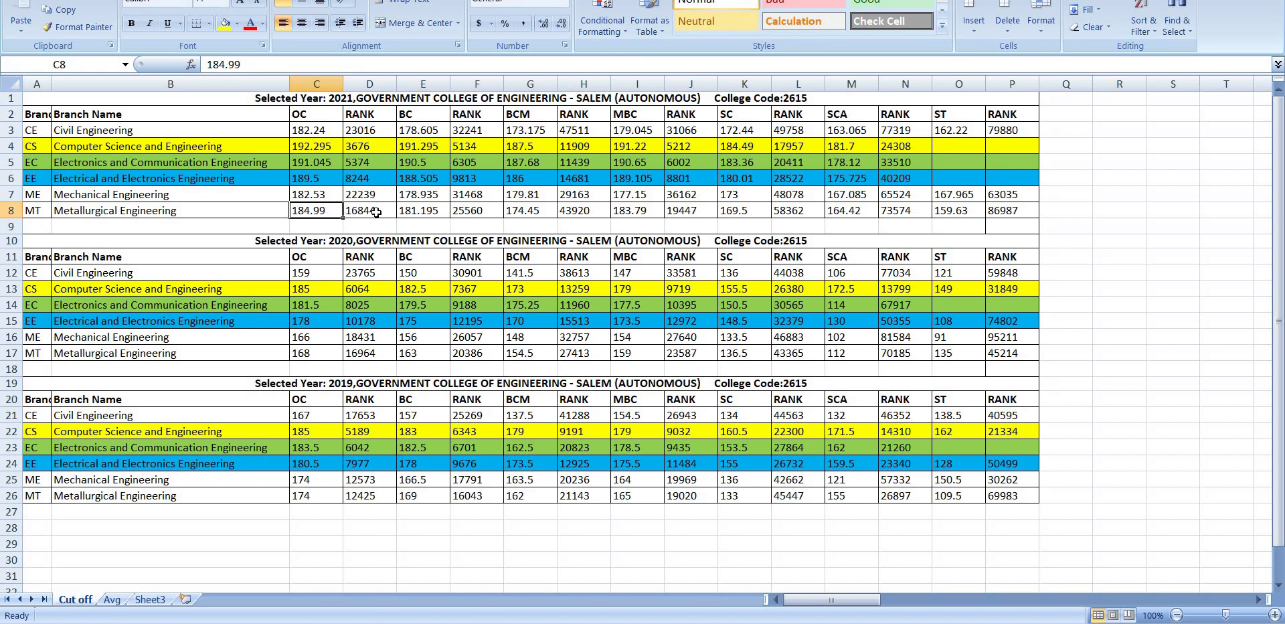
pyautogui.click(376, 212)
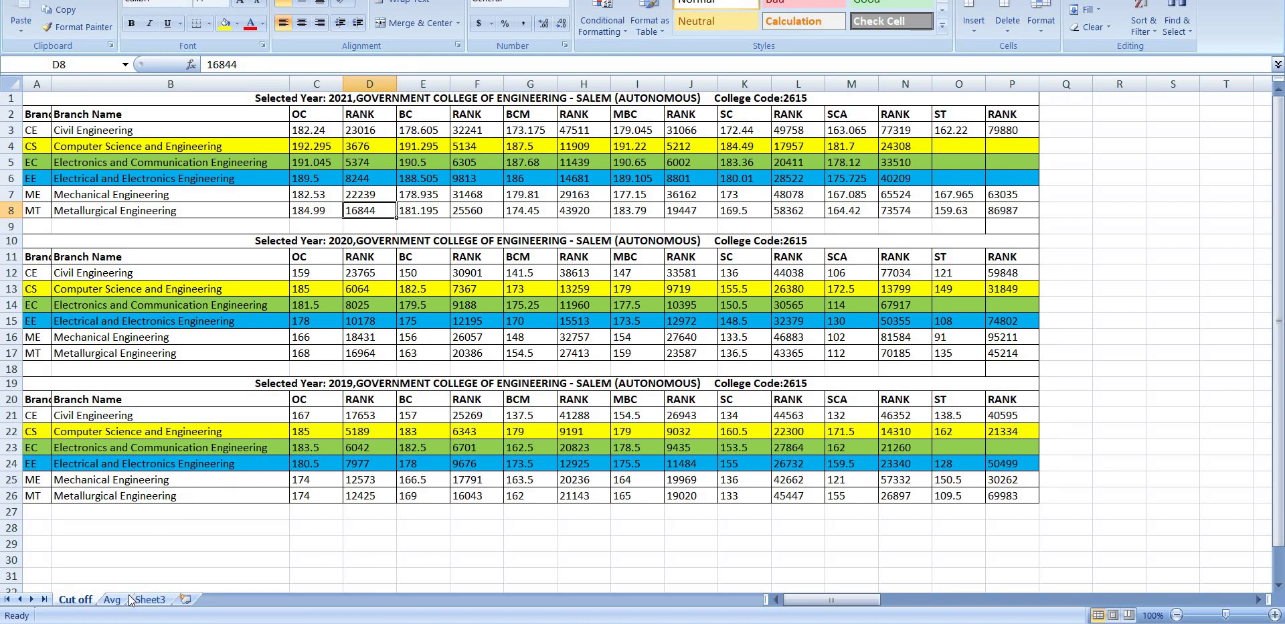
# Examine the programs listed under NBA on Sheet3, including the validity and accreditation cells for B.E. Metallurgical Engineering.
pyautogui.click(151, 600)
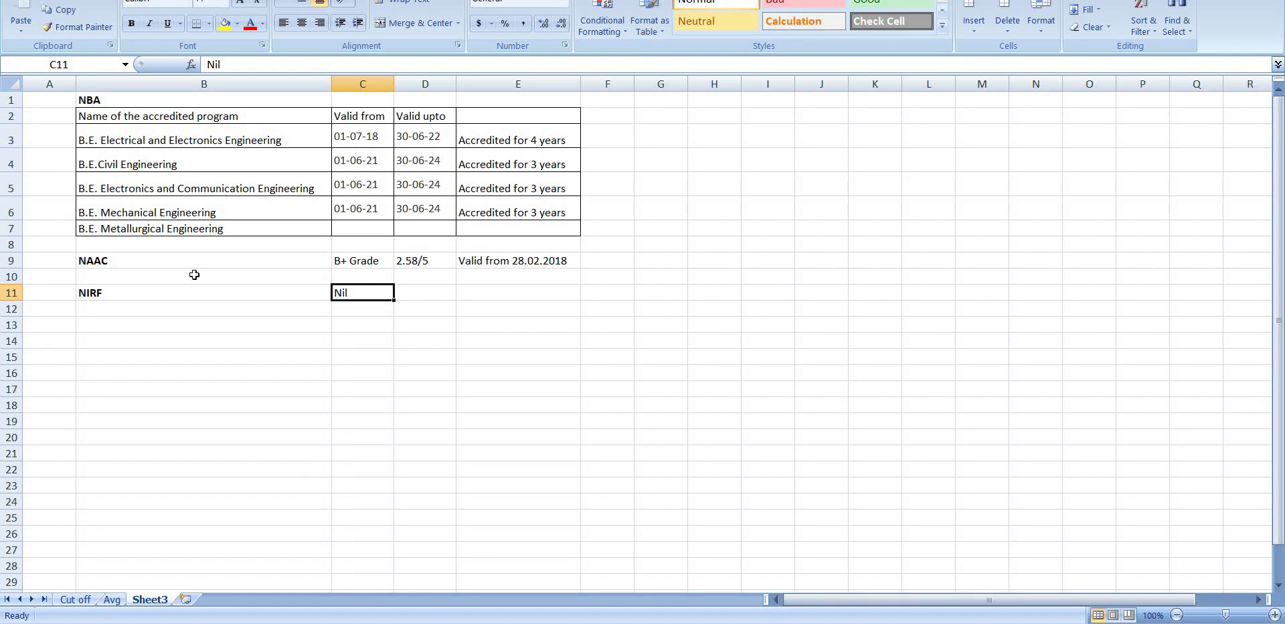
pyautogui.click(111, 104)
pyautogui.click(131, 256)
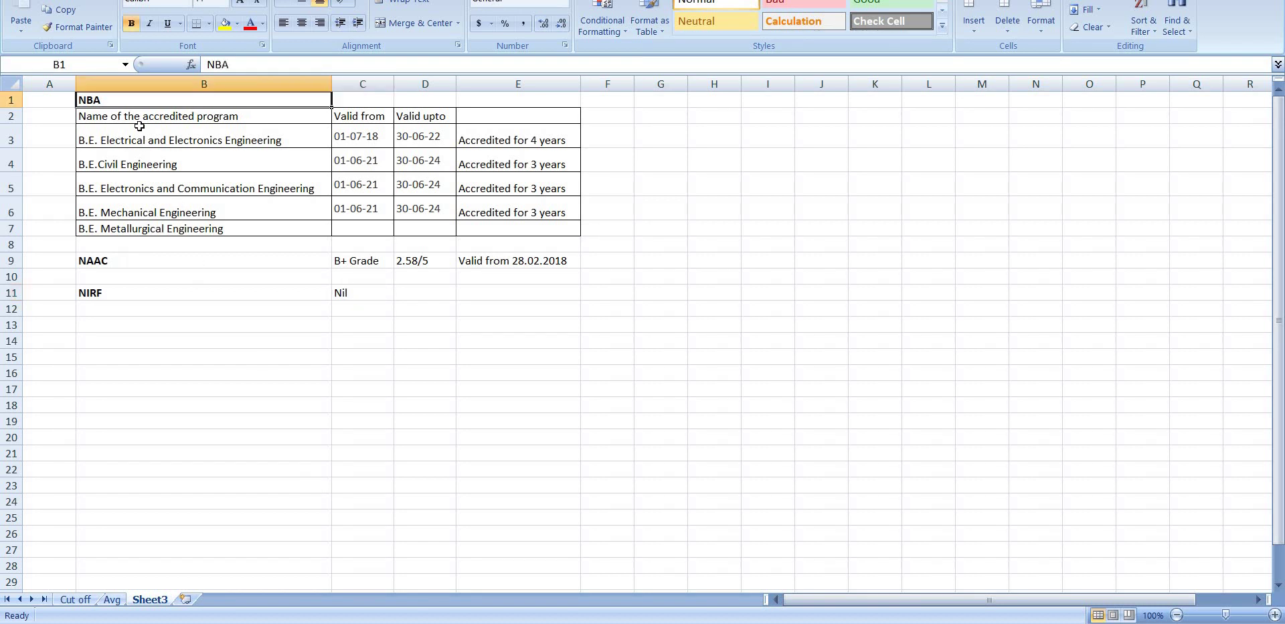
pyautogui.moveTo(169, 138); pyautogui.dragTo(233, 230)
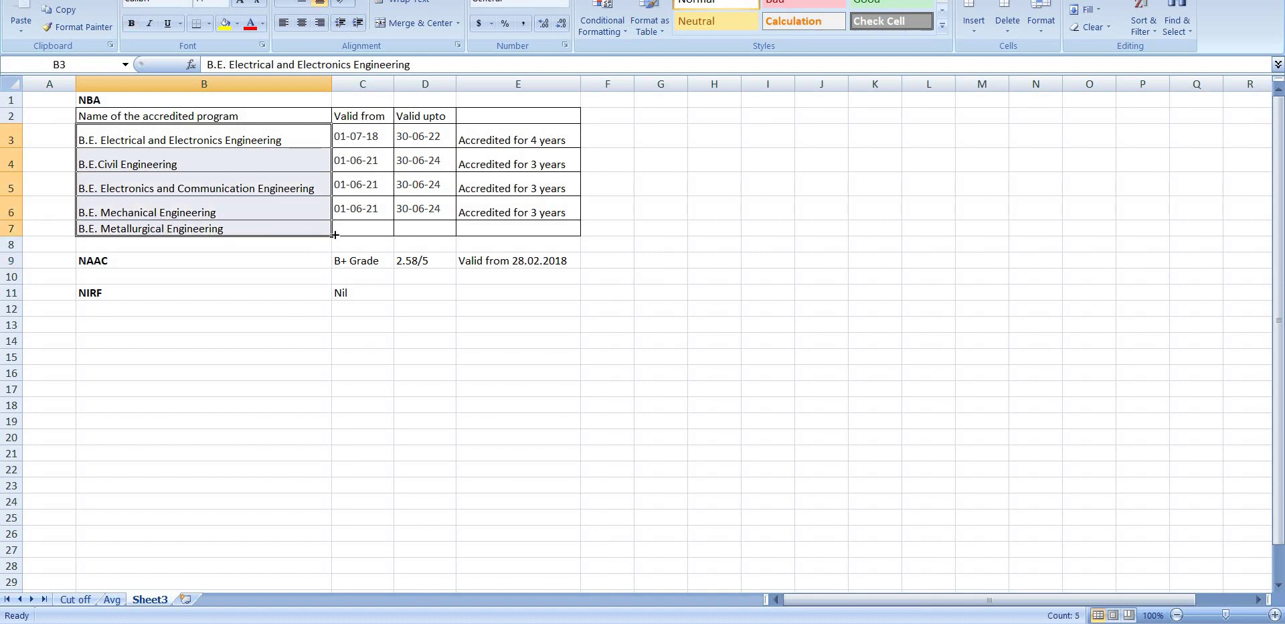
pyautogui.click(372, 228)
pyautogui.click(425, 227)
pyautogui.click(490, 227)
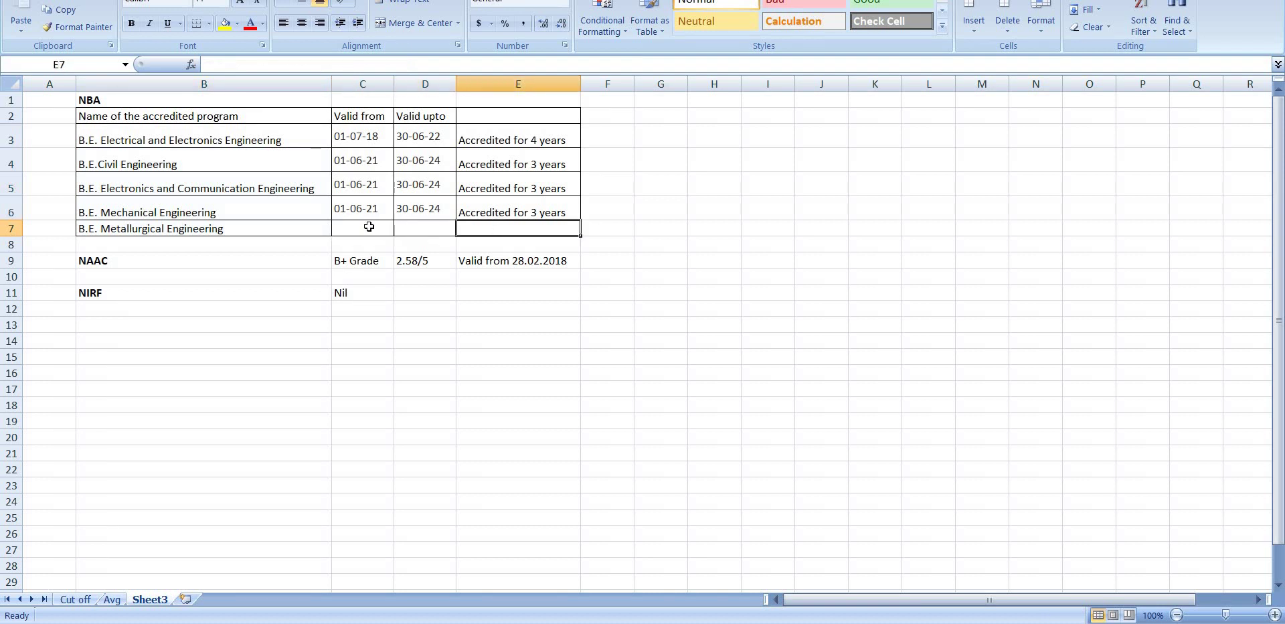
pyautogui.click(368, 227)
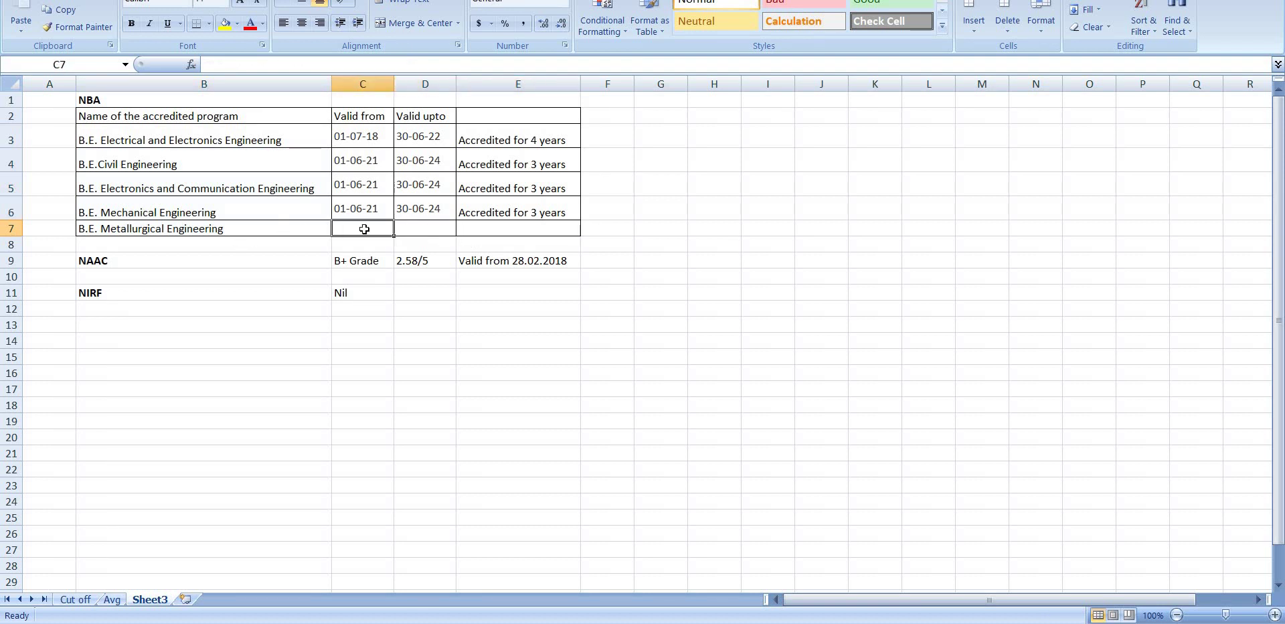
# Check the NBA accreditation periods of the Electrical and Electronics, Civil, Electronics and Communication, and Mechanical Engineering programs.
pyautogui.moveTo(244, 134); pyautogui.dragTo(394, 213)
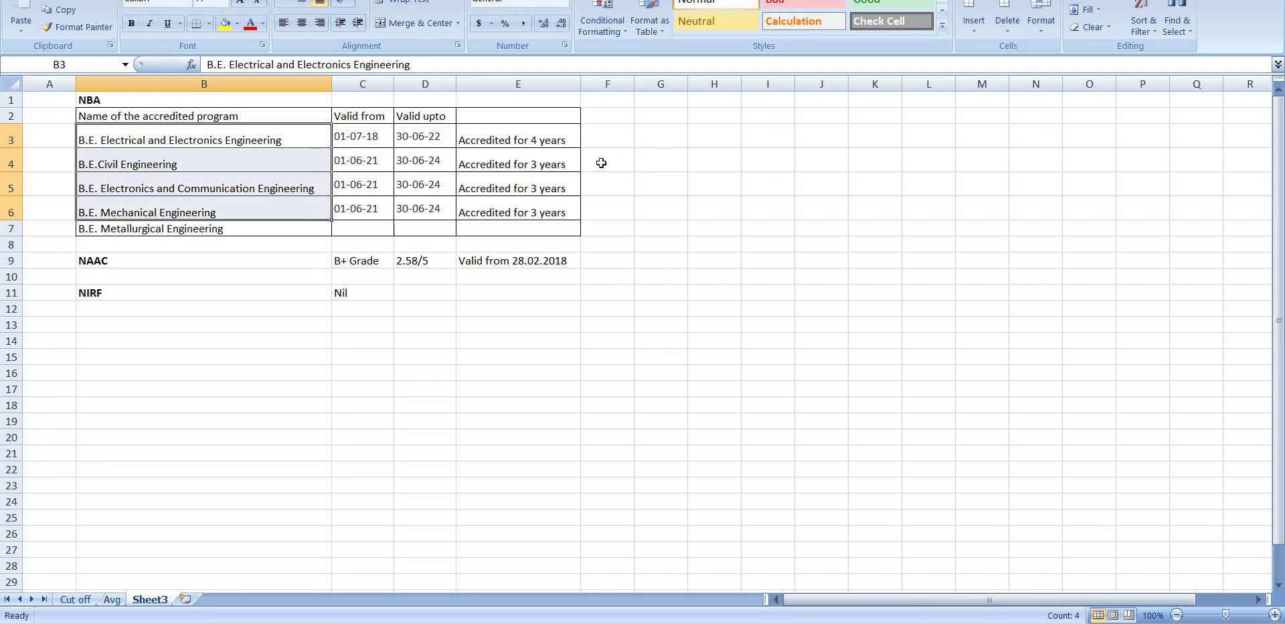
pyautogui.click(488, 169)
pyautogui.click(215, 168)
pyautogui.click(511, 187)
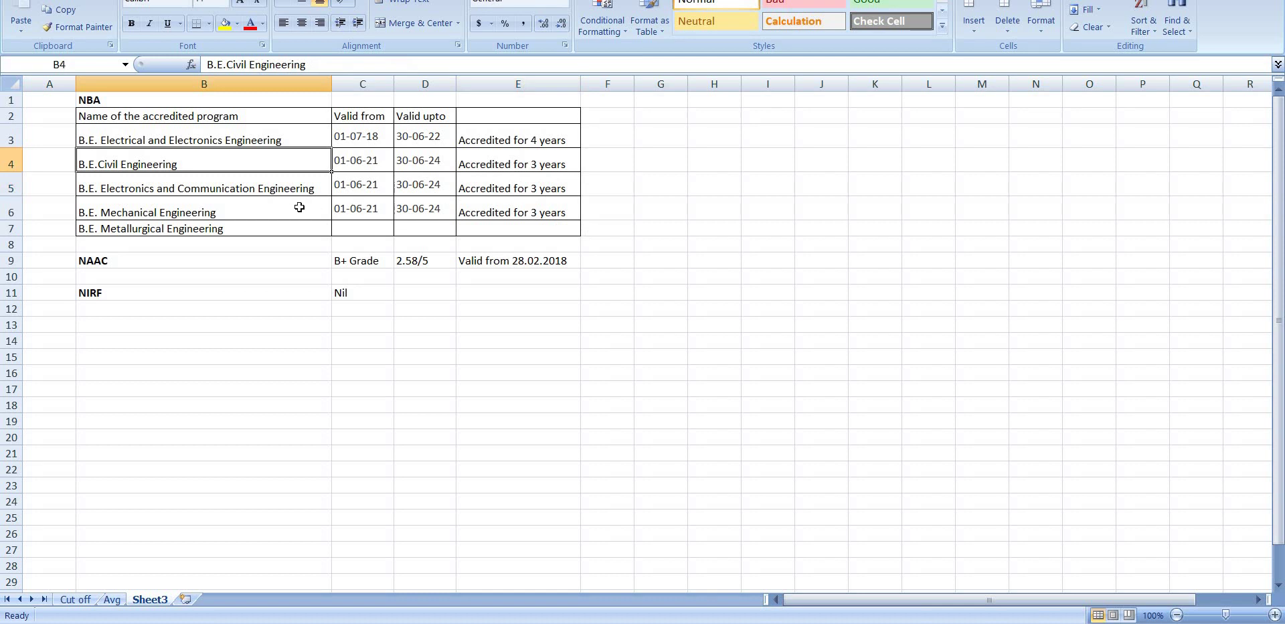
pyautogui.click(252, 190)
pyautogui.click(514, 213)
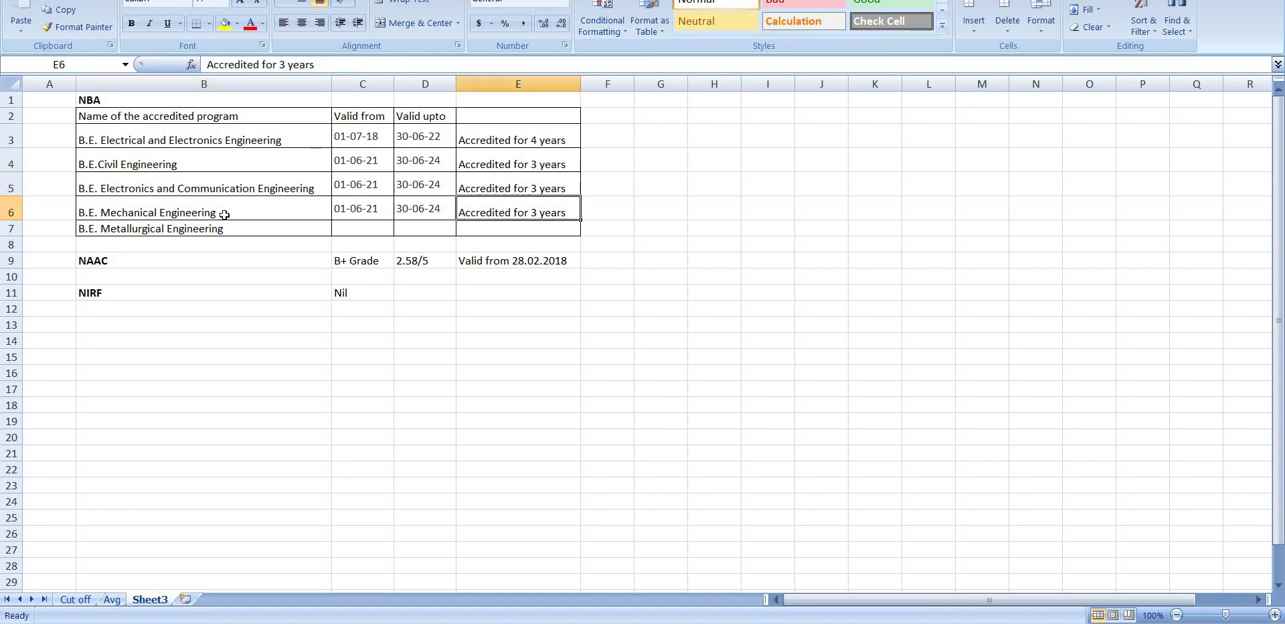
pyautogui.click(225, 214)
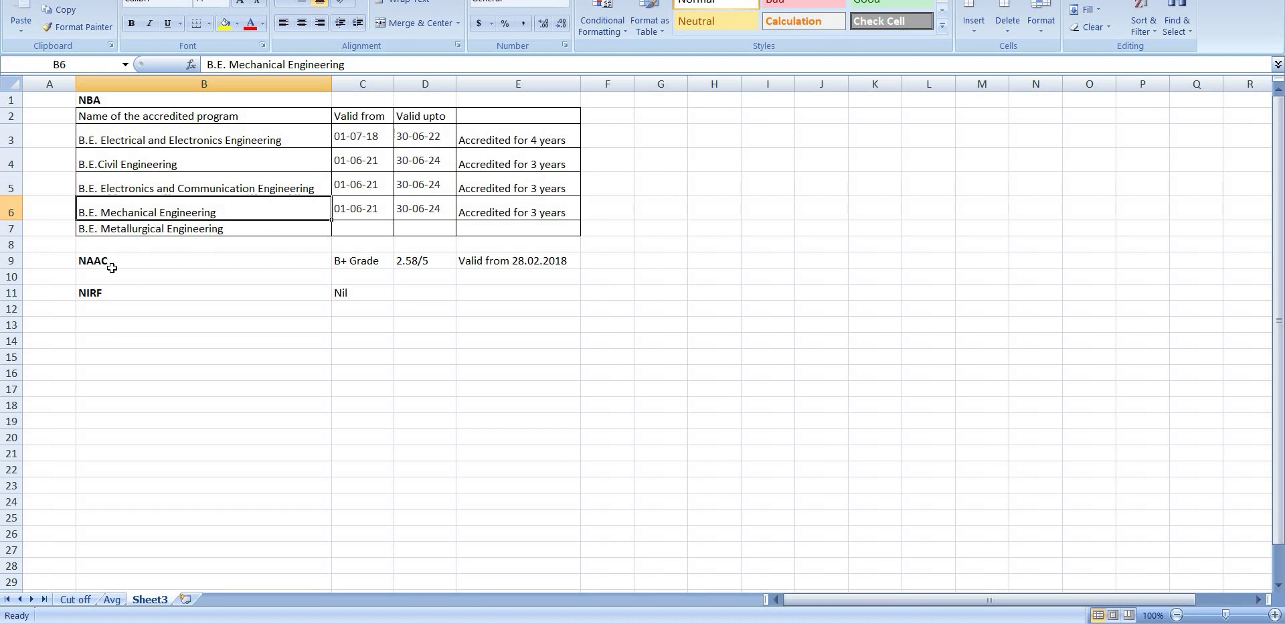
# Examine the college's NAAC grade, score and validity date.
pyautogui.press('Down')
pyautogui.press('Down')
pyautogui.press('Down')
pyautogui.click(364, 260)
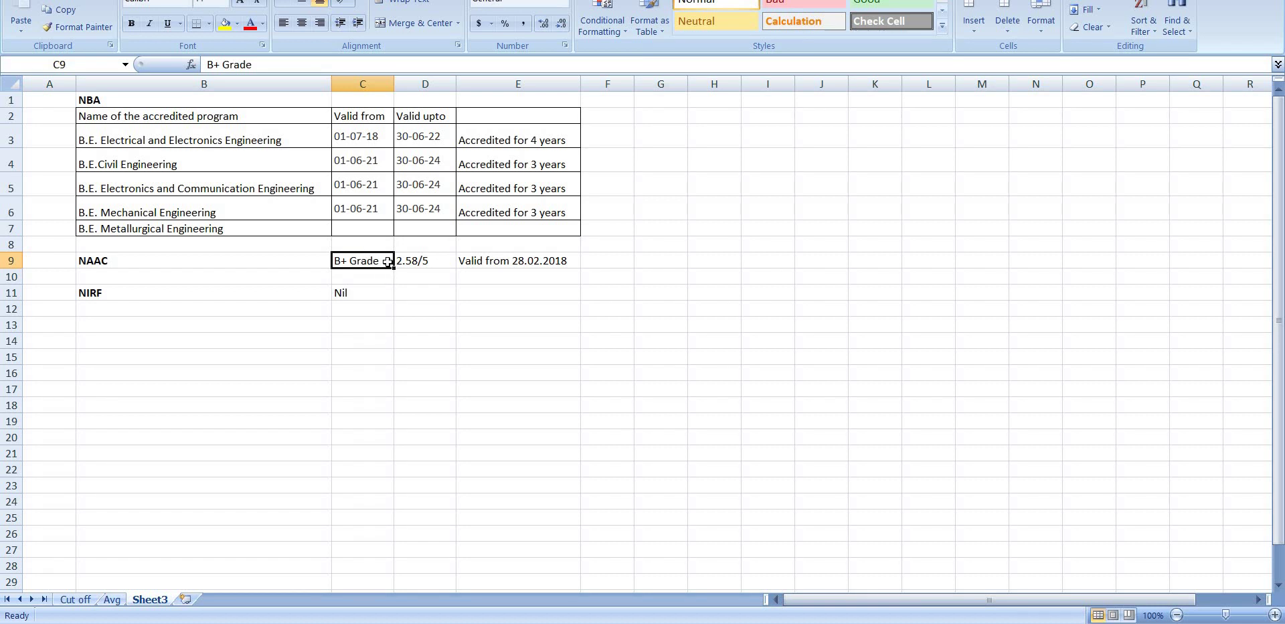
pyautogui.click(433, 262)
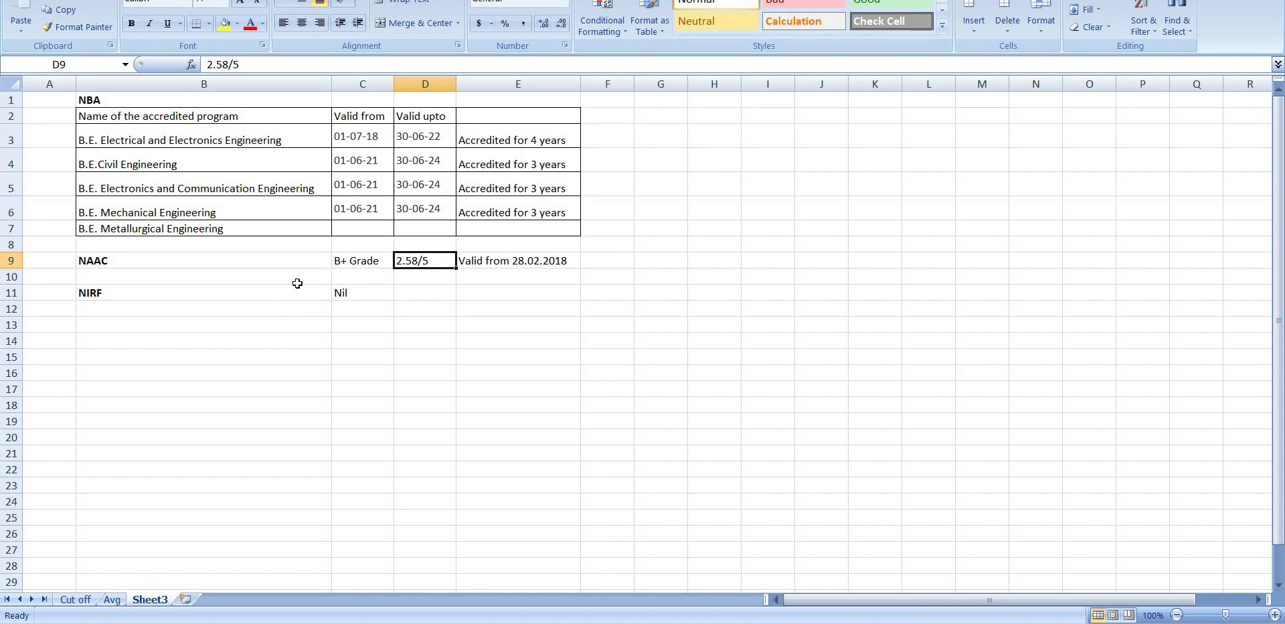
pyautogui.click(354, 265)
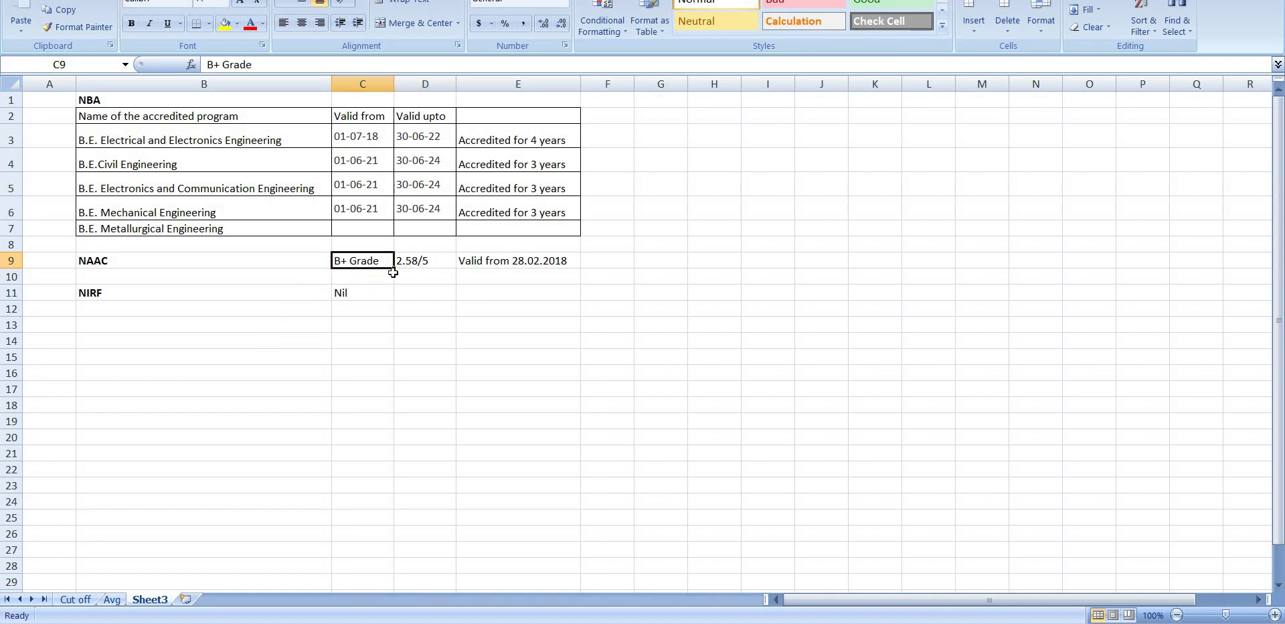
pyautogui.press('Right')
pyautogui.click(353, 261)
pyautogui.click(540, 261)
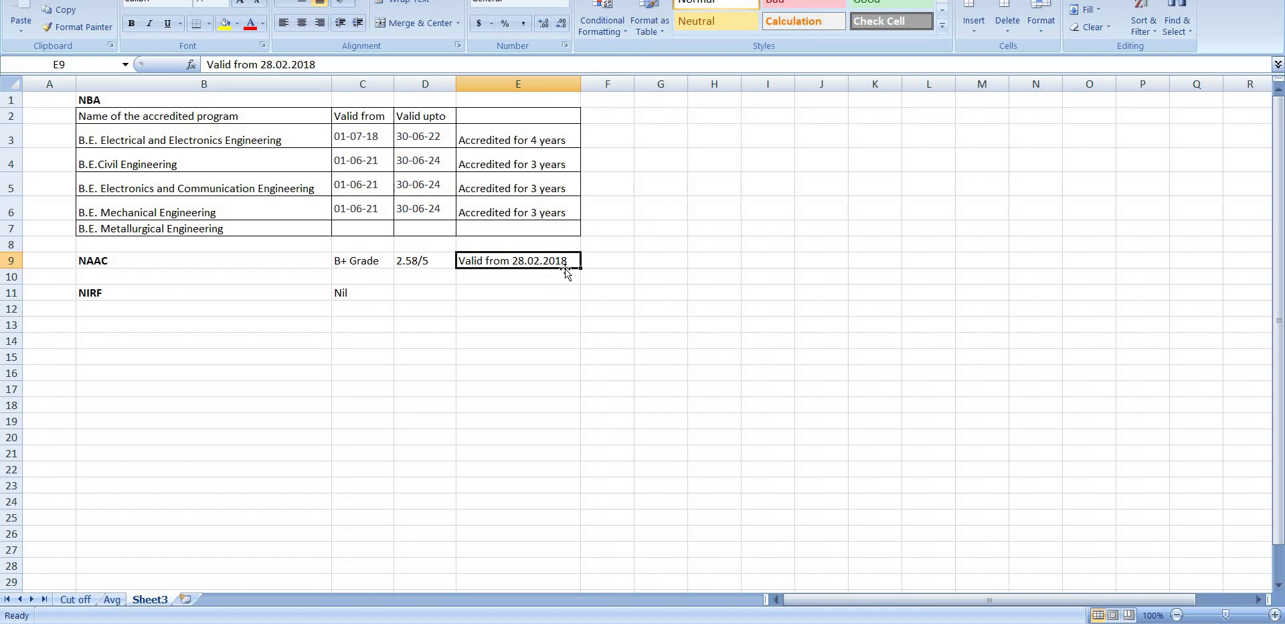
pyautogui.click(372, 260)
pyautogui.press('Right')
pyautogui.press('Right')
pyautogui.click(368, 261)
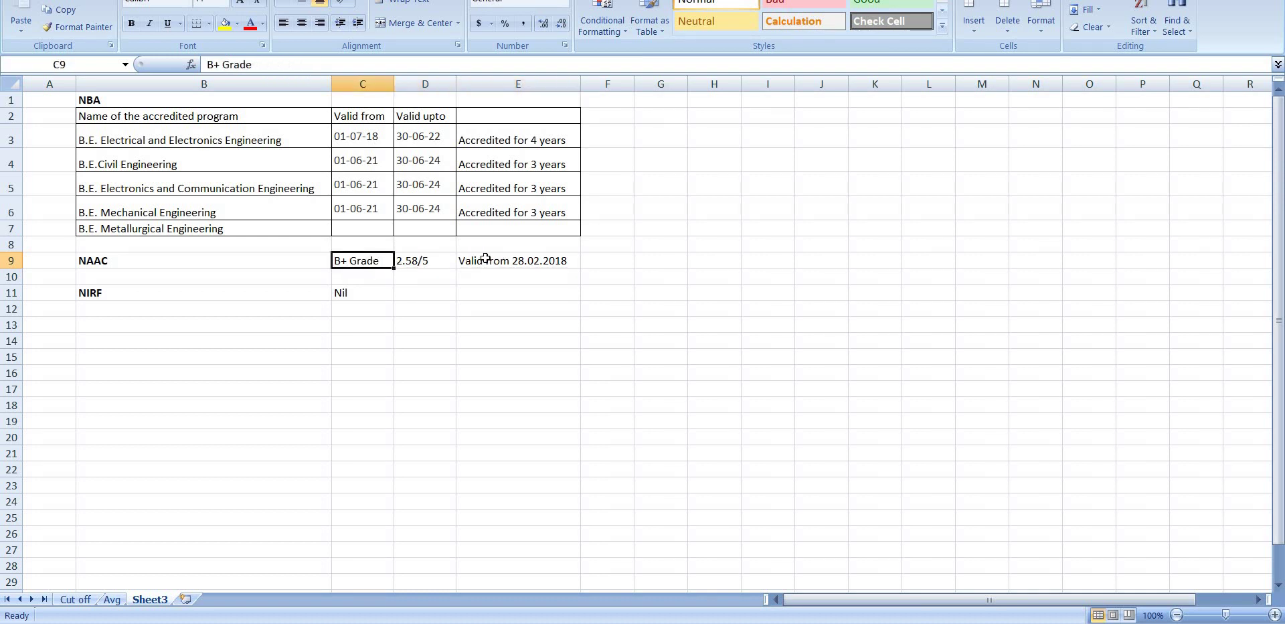
# Check the college's NIRF ranking entry below the NAAC row.
pyautogui.click(137, 295)
pyautogui.click(370, 300)
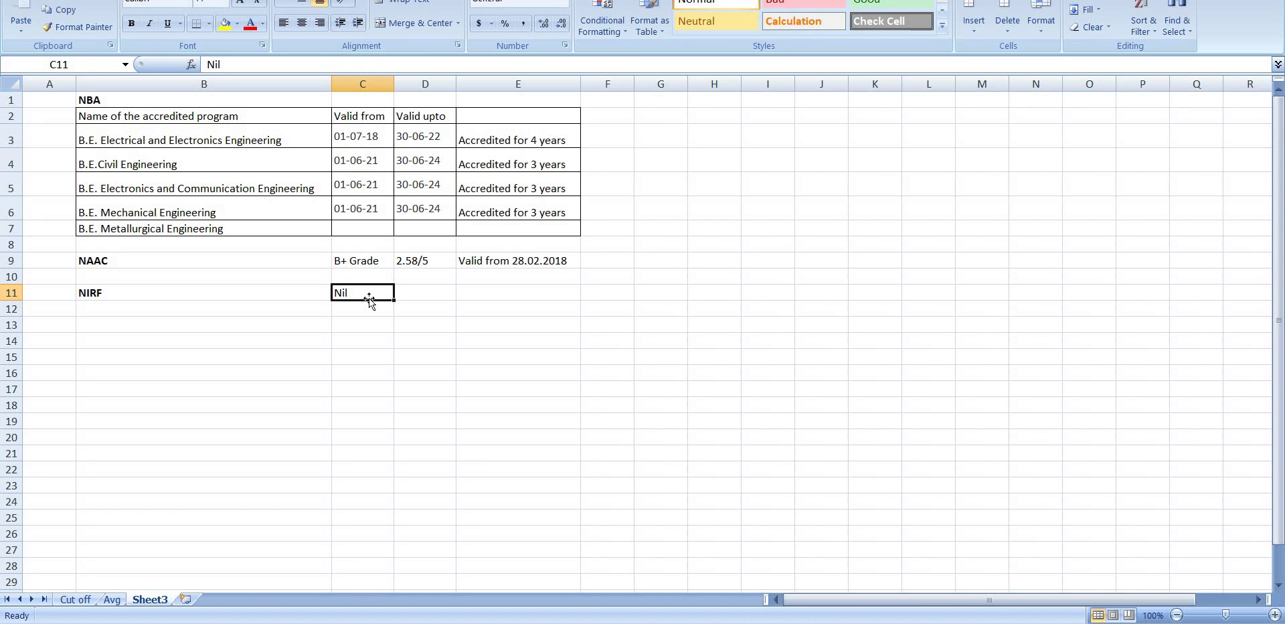
pyautogui.click(417, 294)
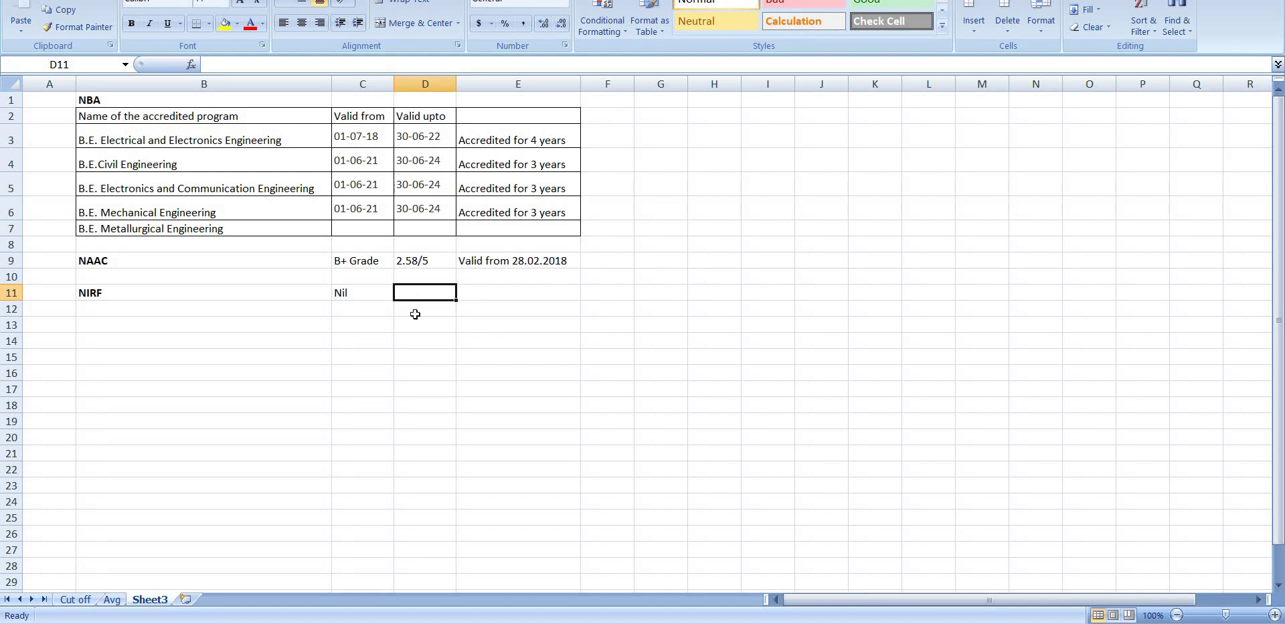
pyautogui.click(364, 291)
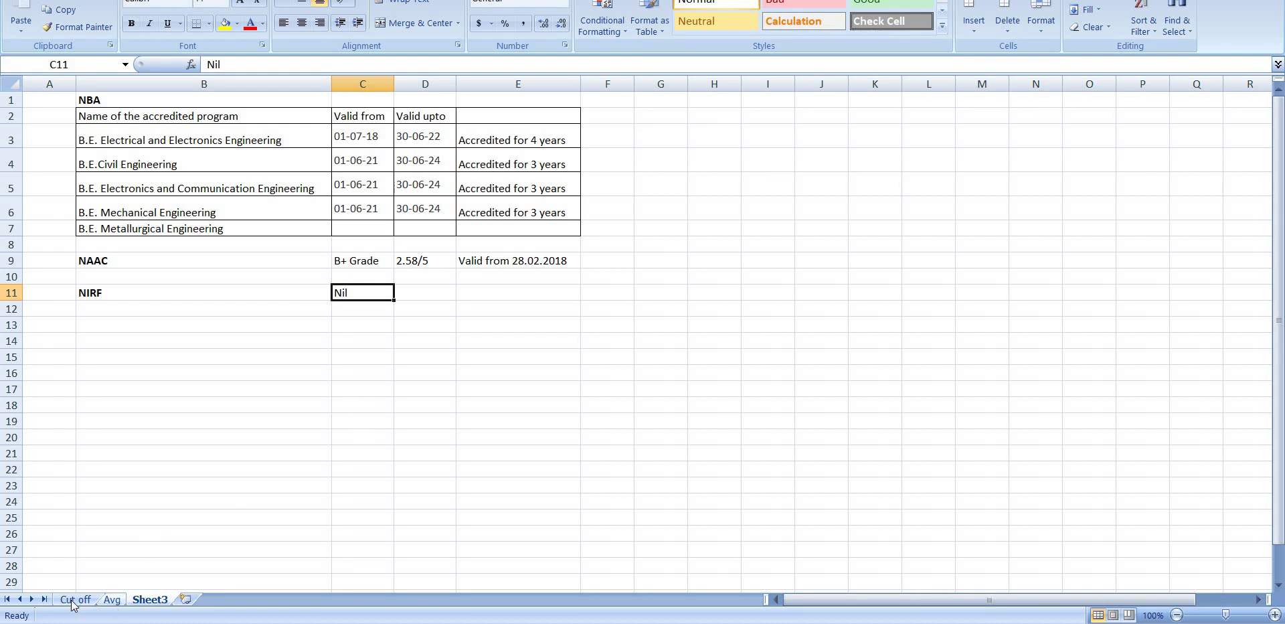
pyautogui.click(112, 599)
pyautogui.click(74, 599)
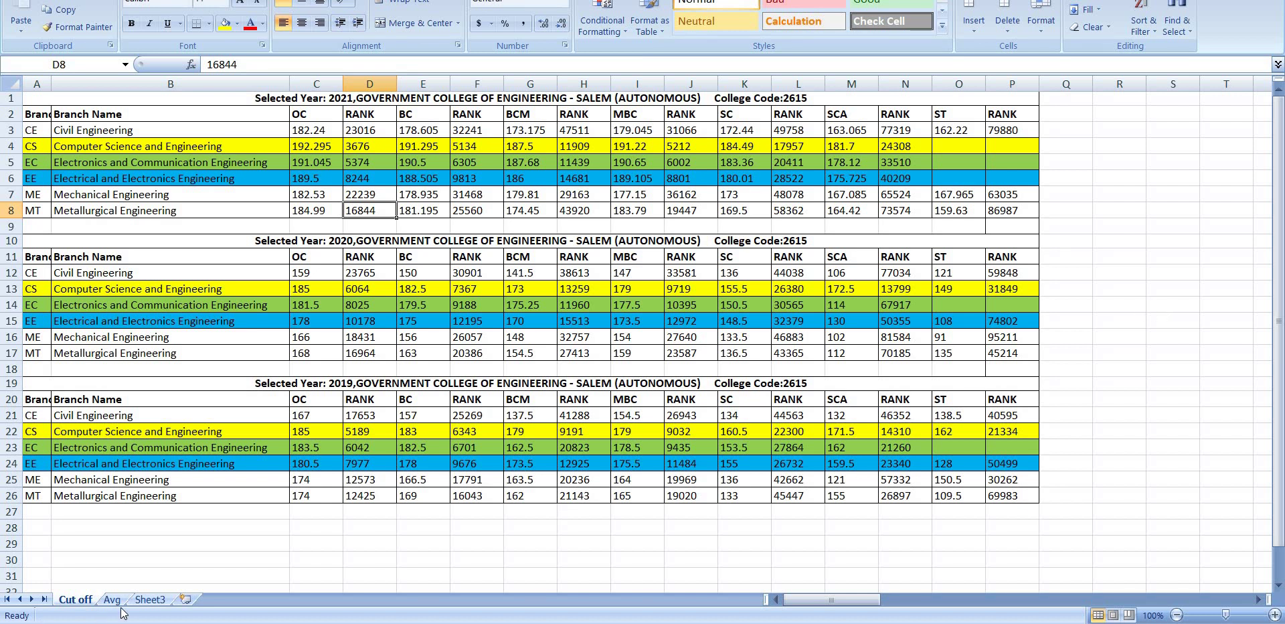
pyautogui.click(147, 599)
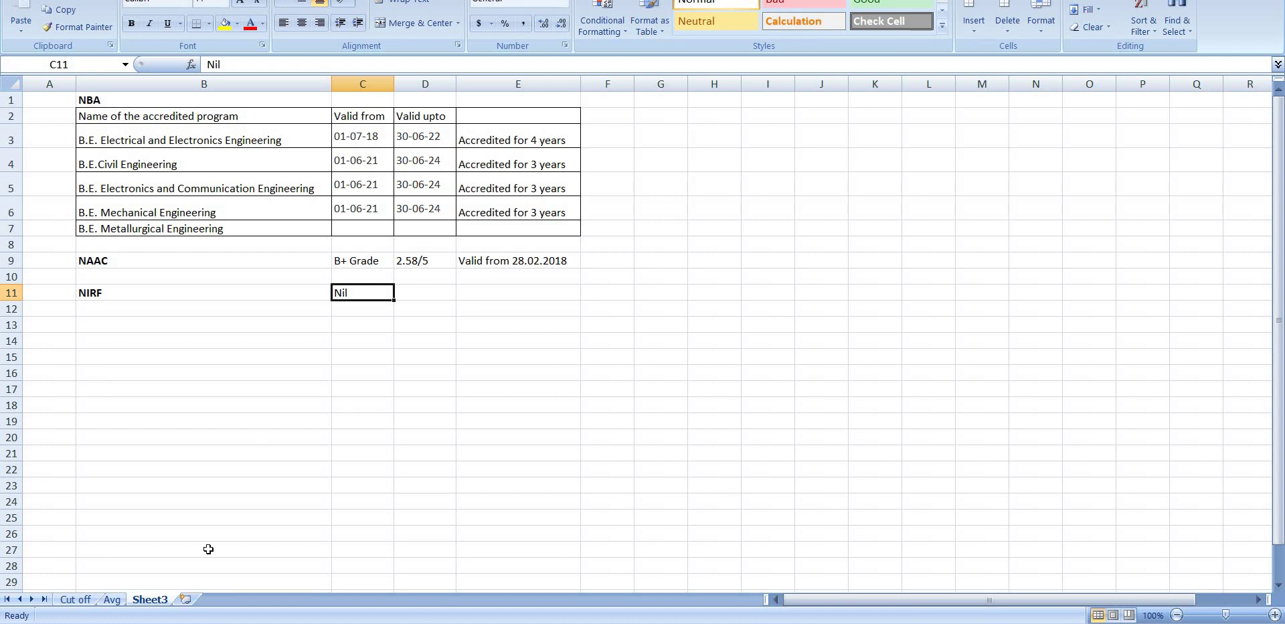
pyautogui.click(109, 599)
pyautogui.click(75, 599)
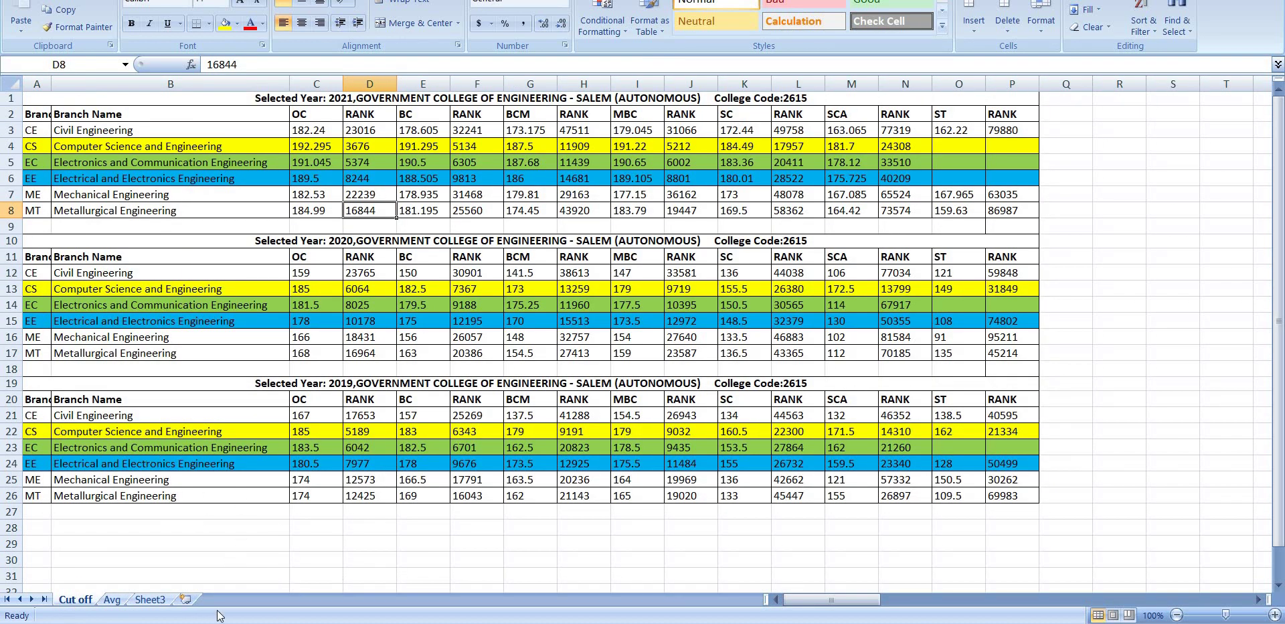
pyautogui.click(150, 599)
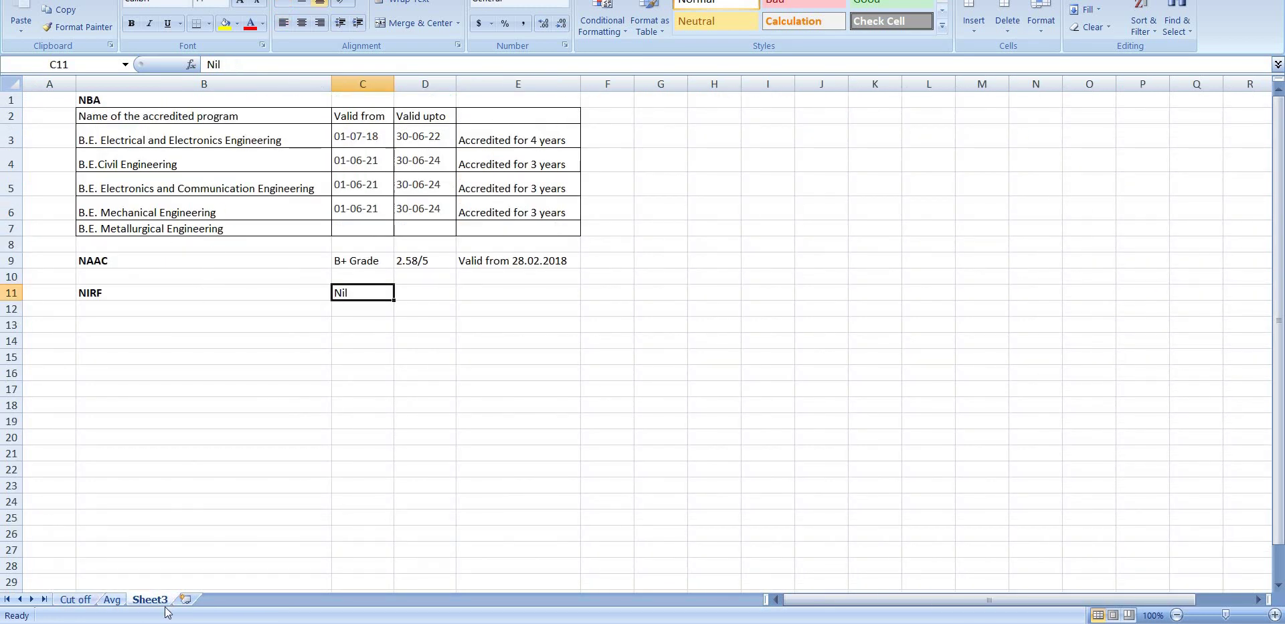
pyautogui.press('Left')
pyautogui.click(107, 599)
pyautogui.click(74, 600)
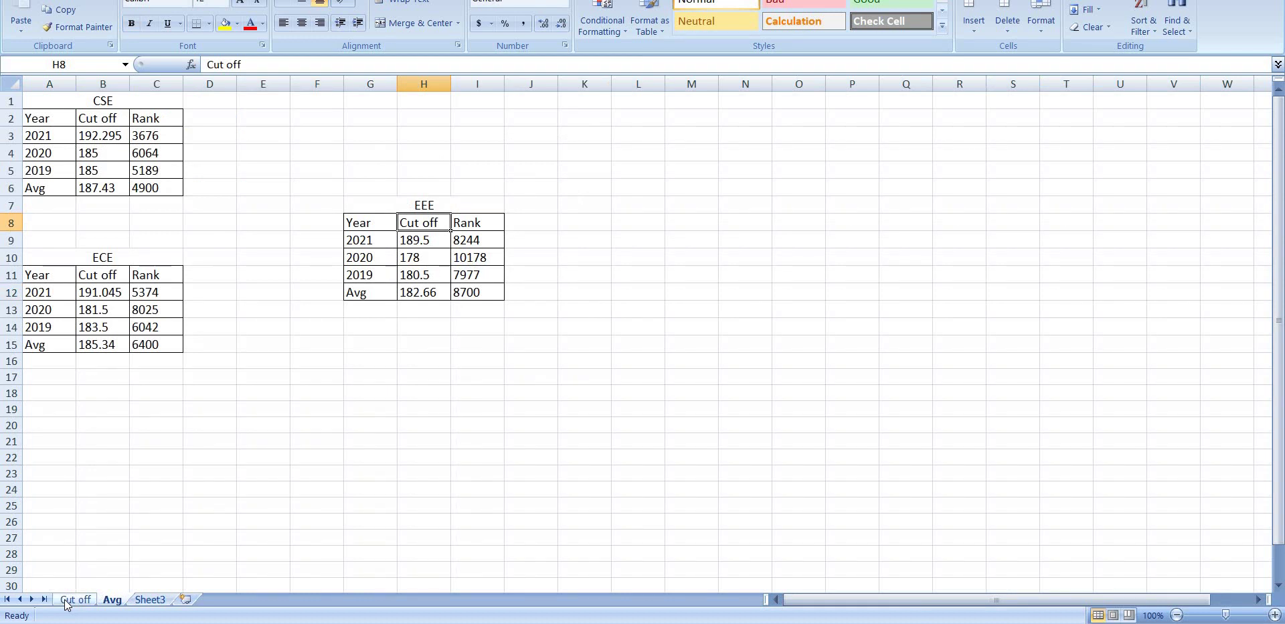
pyautogui.click(151, 600)
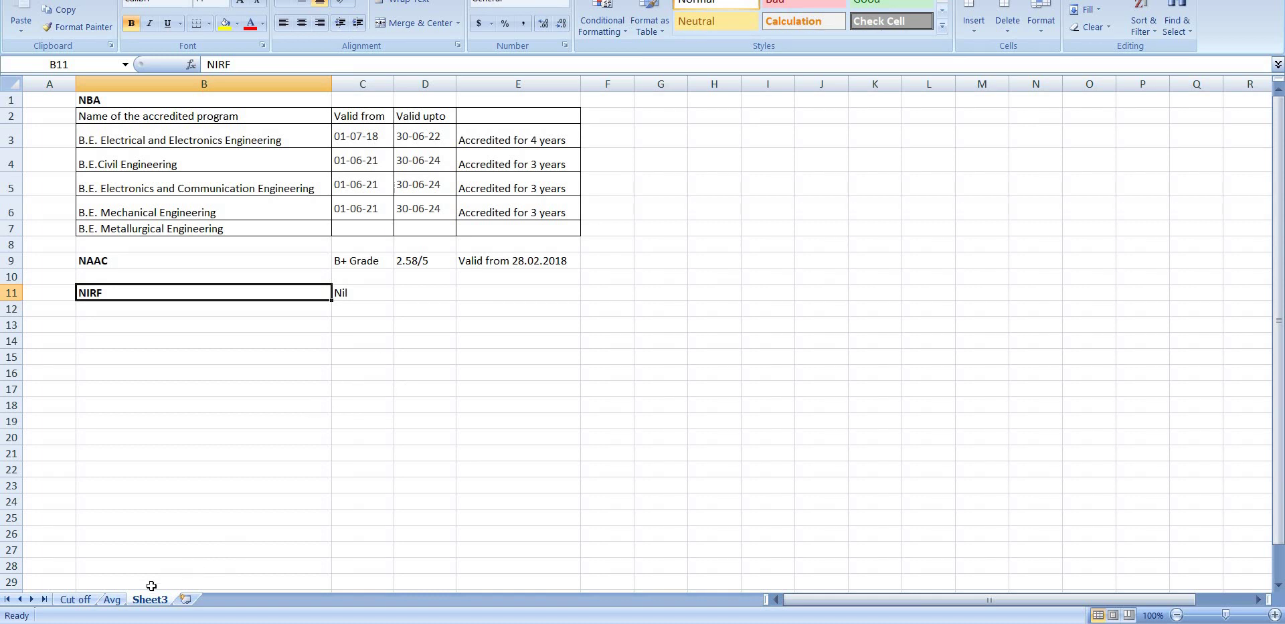
pyautogui.click(111, 600)
pyautogui.click(79, 600)
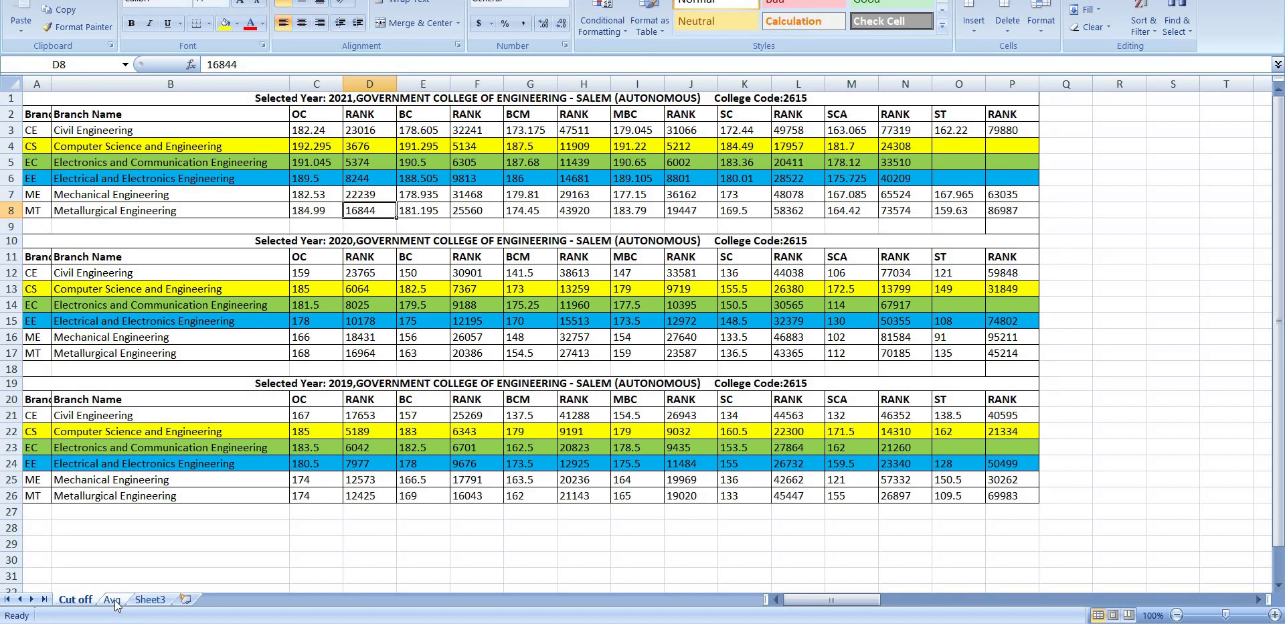
pyautogui.click(117, 600)
pyautogui.click(148, 600)
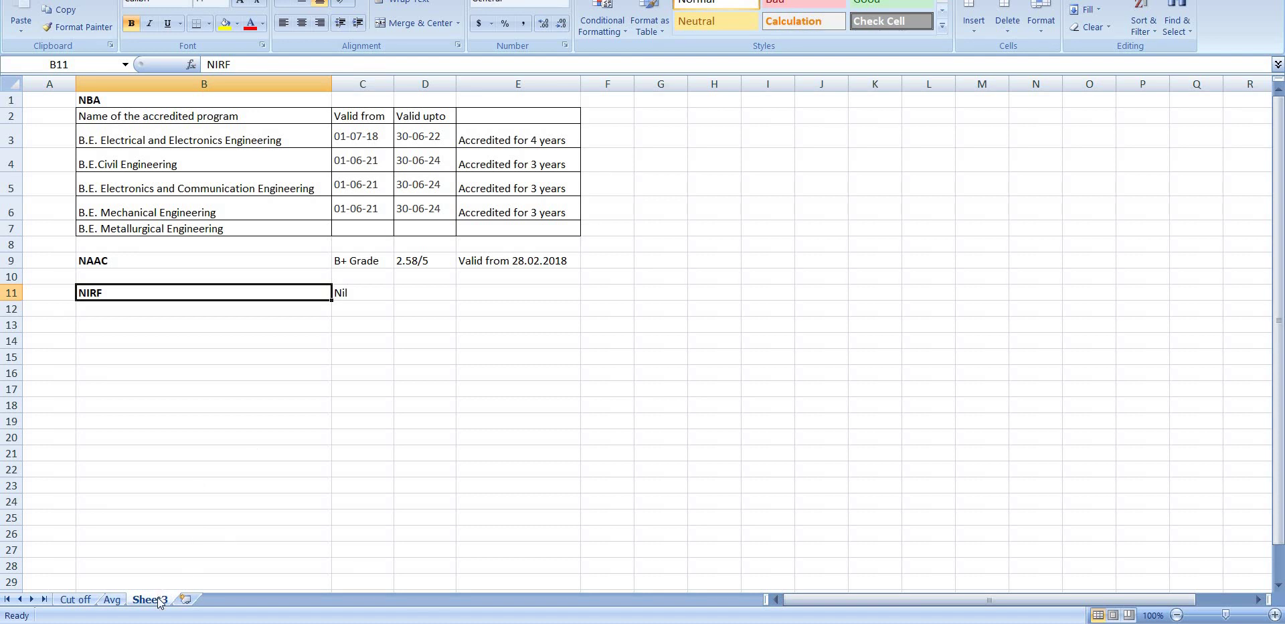
pyautogui.click(77, 601)
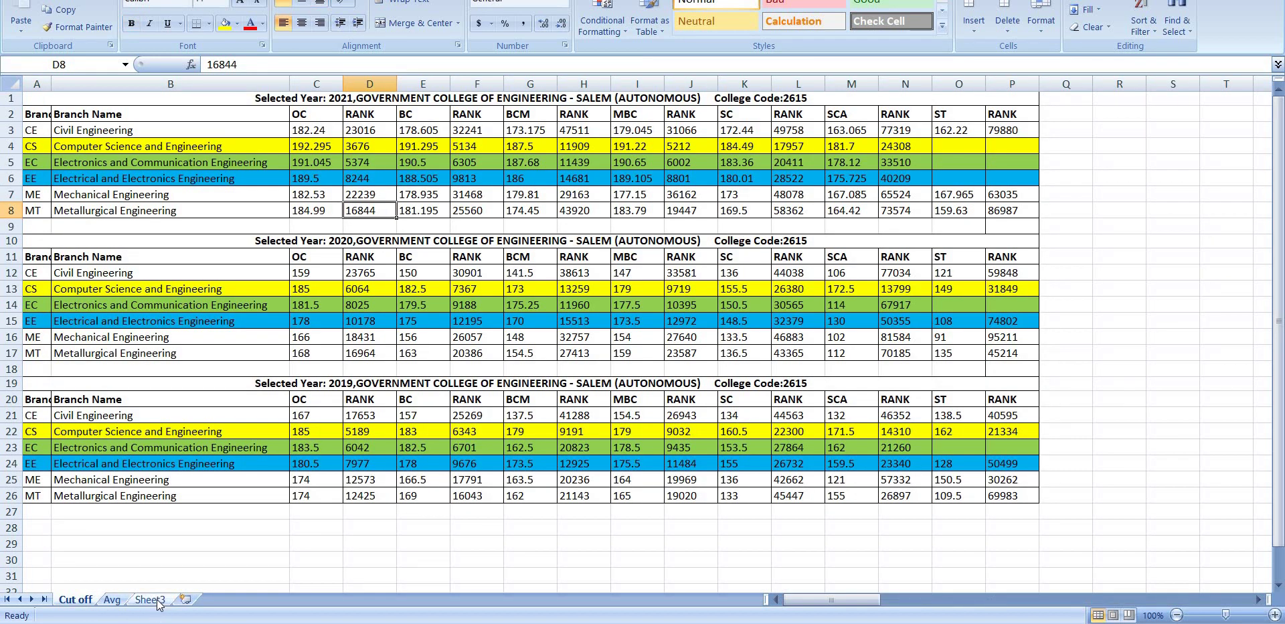
pyautogui.click(147, 600)
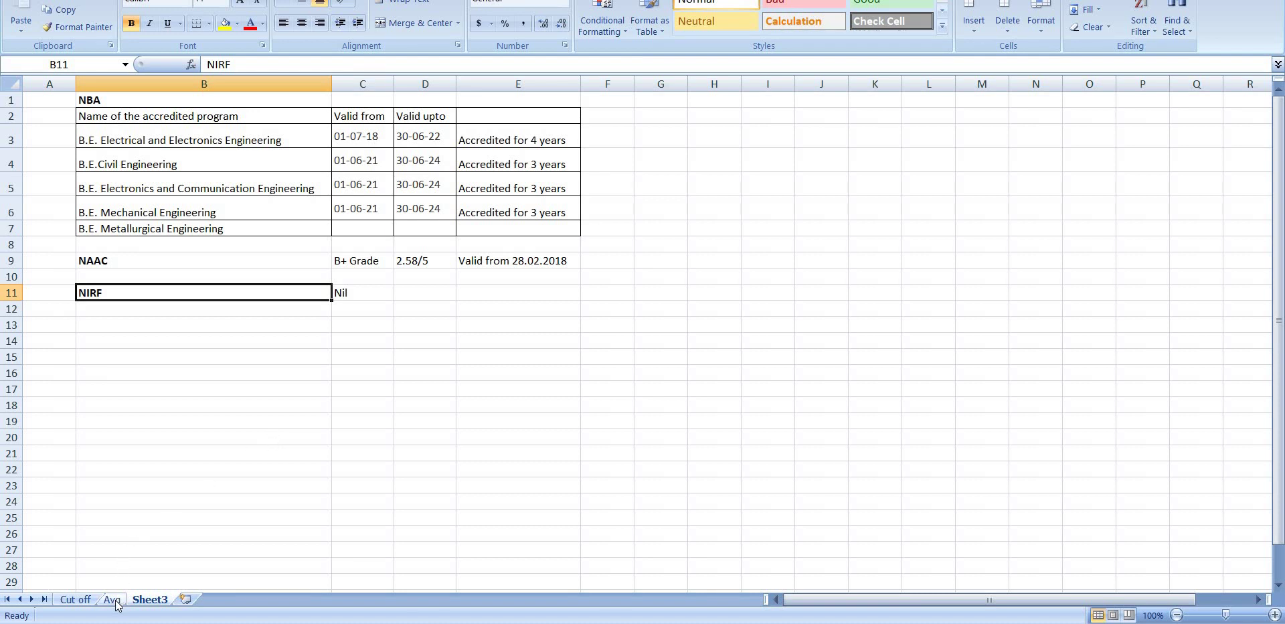
pyautogui.click(85, 604)
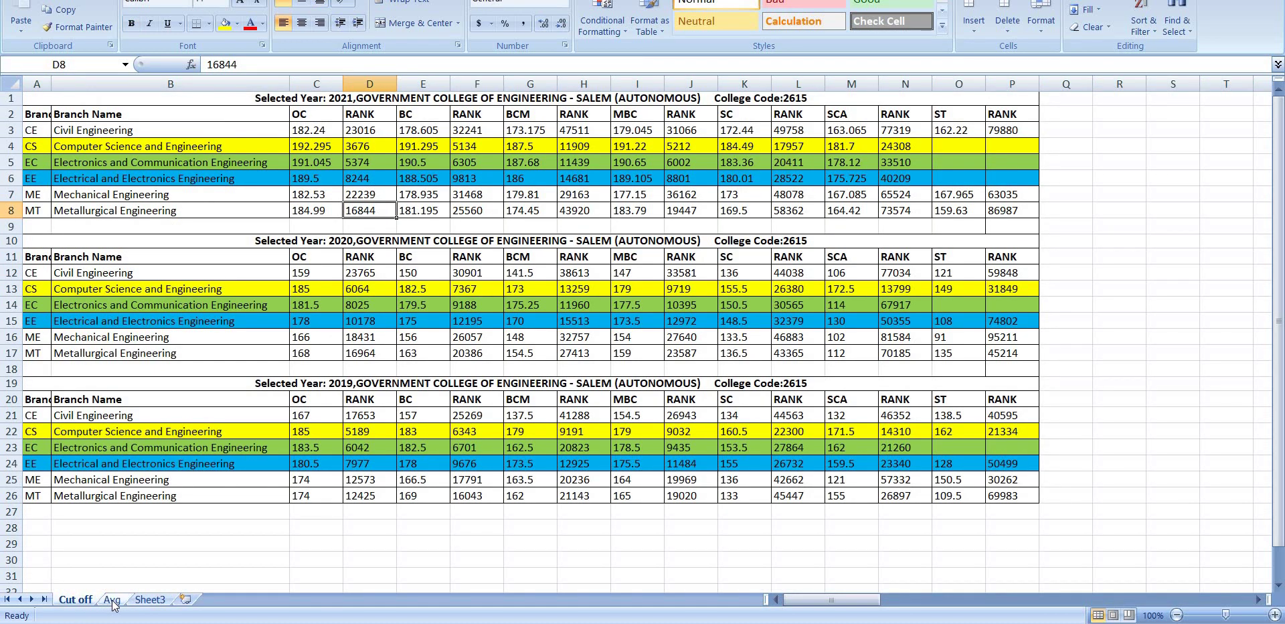